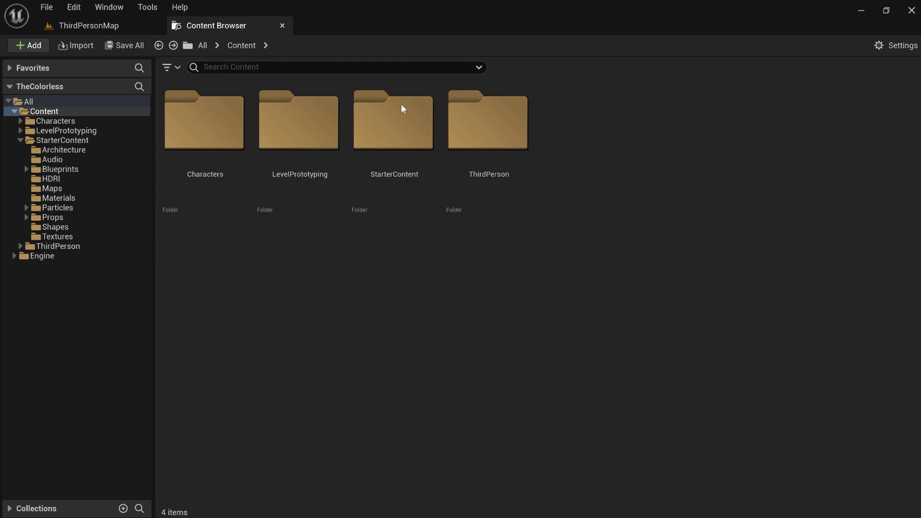
# Move the LevelPrototyping folder from Content into the StarterContent folder
pyautogui.doubleClick(413, 136)
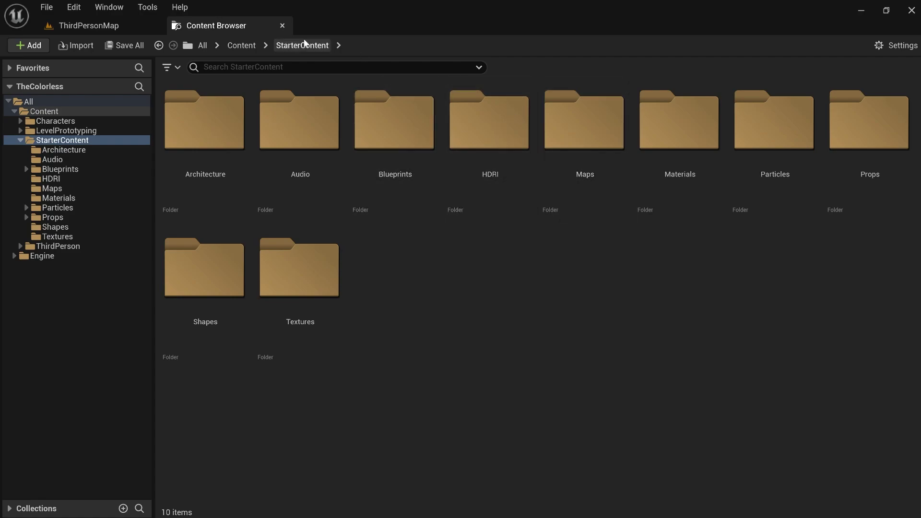
pyautogui.click(247, 45)
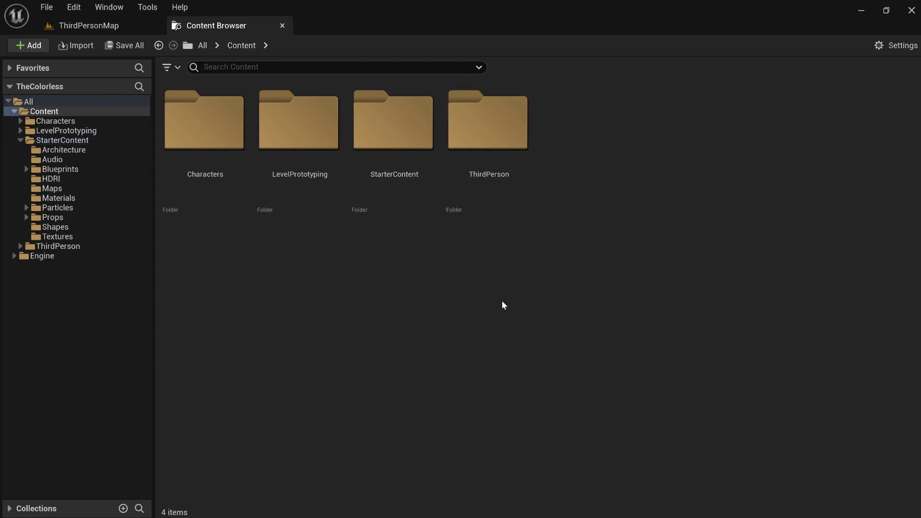
pyautogui.click(289, 155)
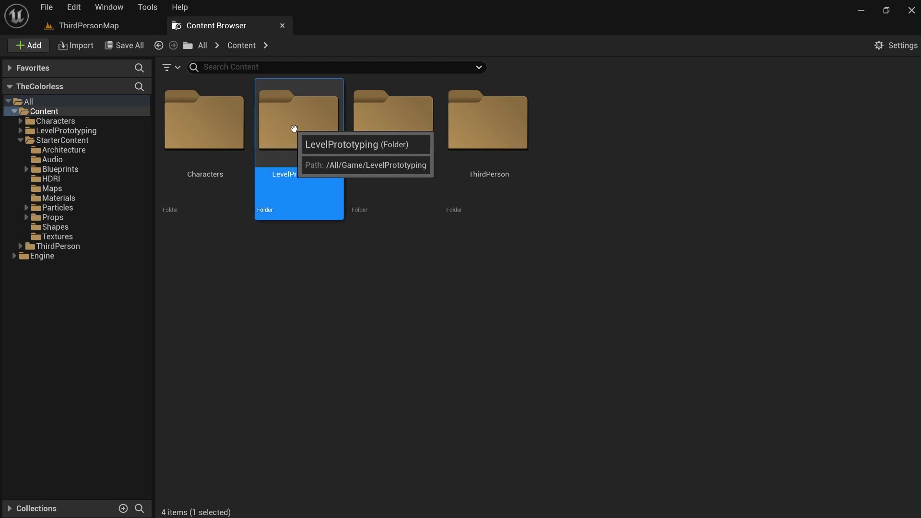
pyautogui.moveTo(294, 130); pyautogui.dragTo(395, 143)
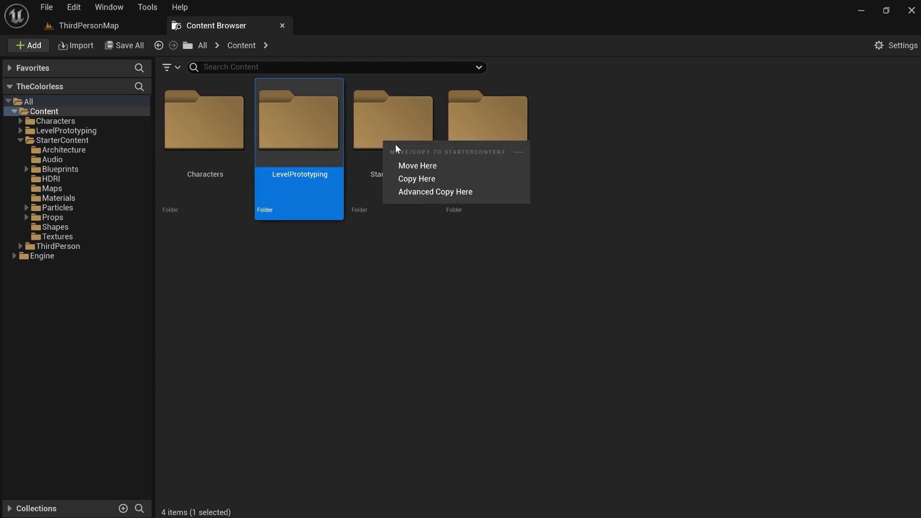
pyautogui.click(417, 165)
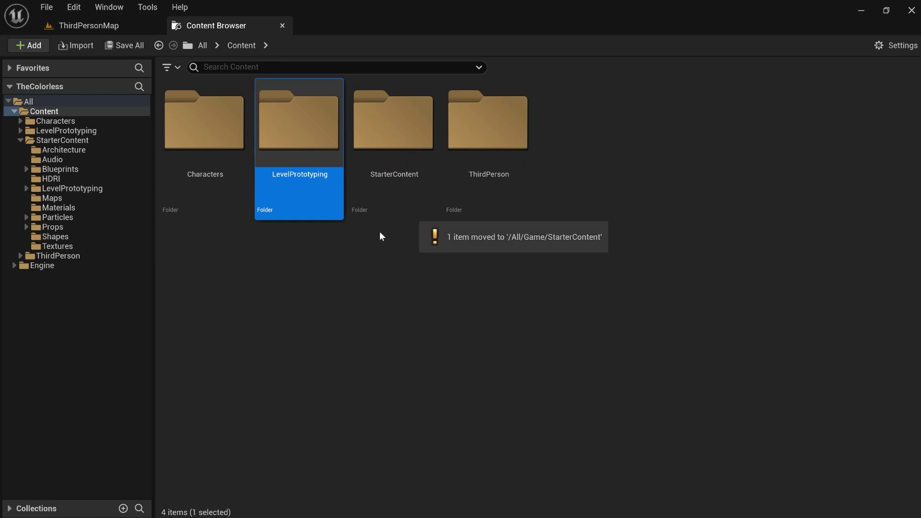
# Check the original LevelPrototyping folder and its Meshes subfolder for remaining assets, and return to the Content folder
pyautogui.doubleClick(302, 117)
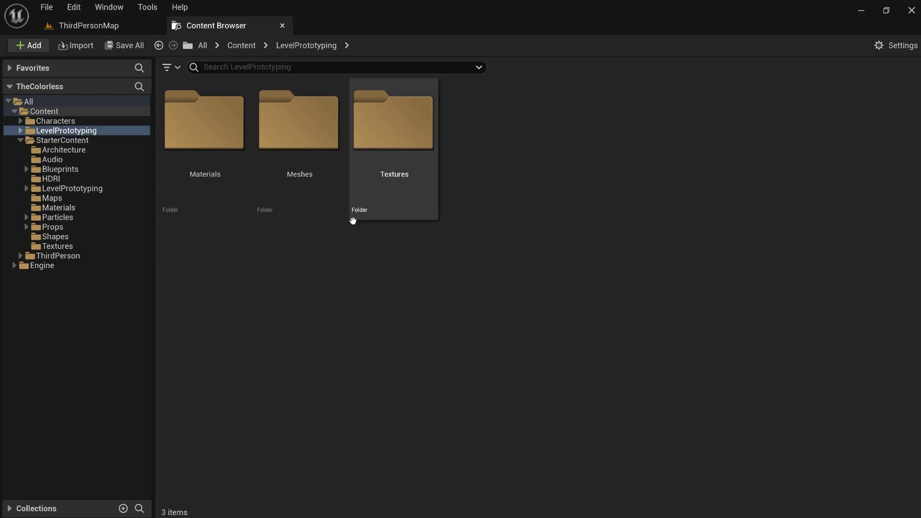
pyautogui.click(337, 179)
pyautogui.doubleClick(263, 142)
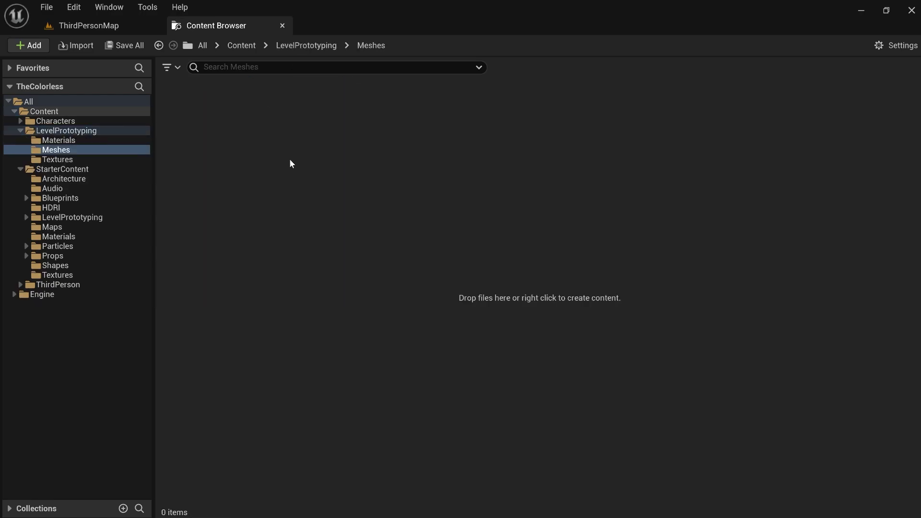
pyautogui.click(302, 48)
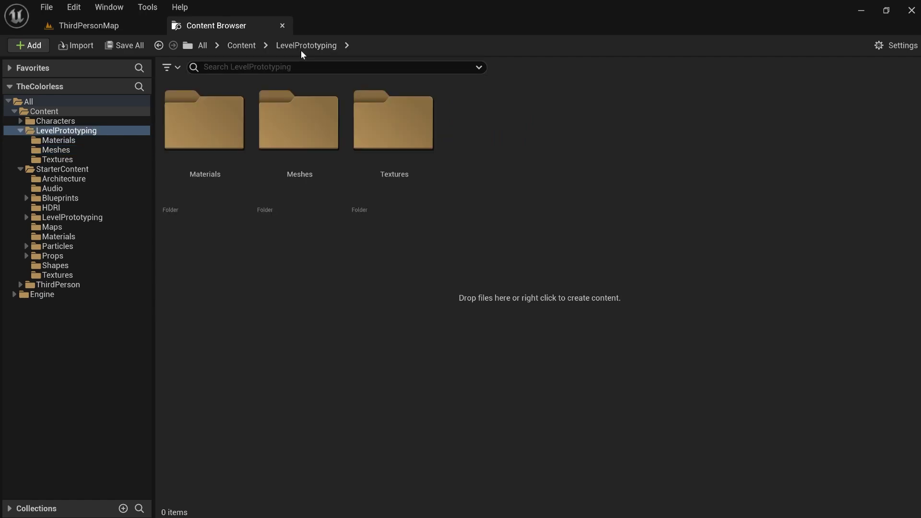
pyautogui.click(252, 44)
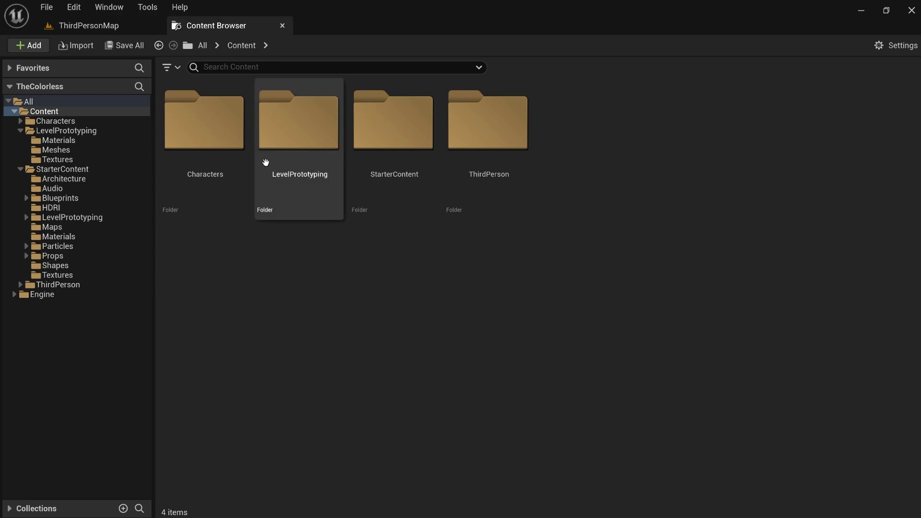
# Enable the Show Redirectors filter for the content view
pyautogui.click(173, 67)
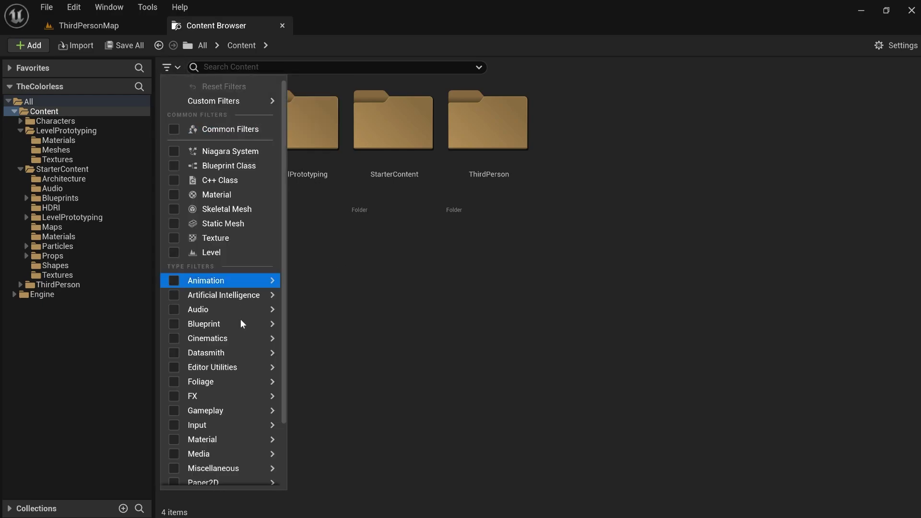
pyautogui.scroll(-3, 244, 360)
pyautogui.moveTo(225, 478)
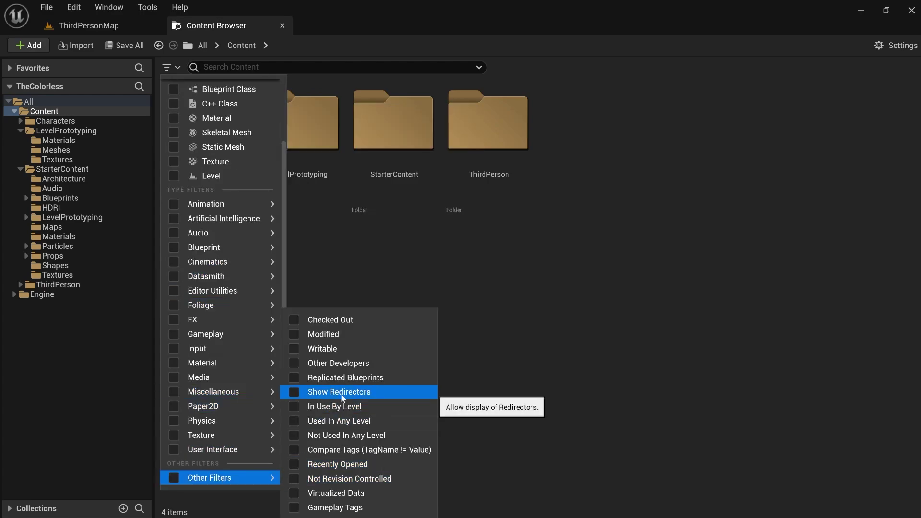
pyautogui.click(295, 392)
pyautogui.click(487, 263)
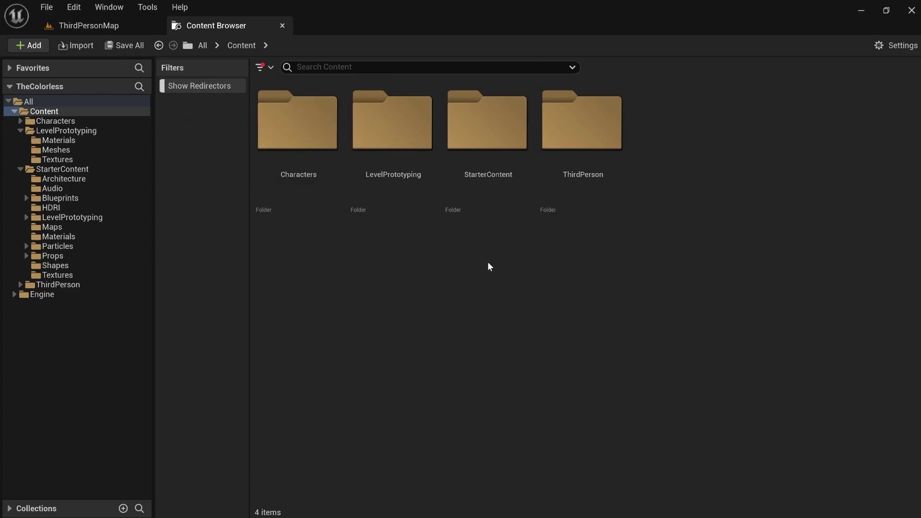
# Examine the redirectors in the original LevelPrototyping Meshes folder, including the details of SM_Cube, and return to Content
pyautogui.doubleClick(409, 163)
pyautogui.click(409, 163)
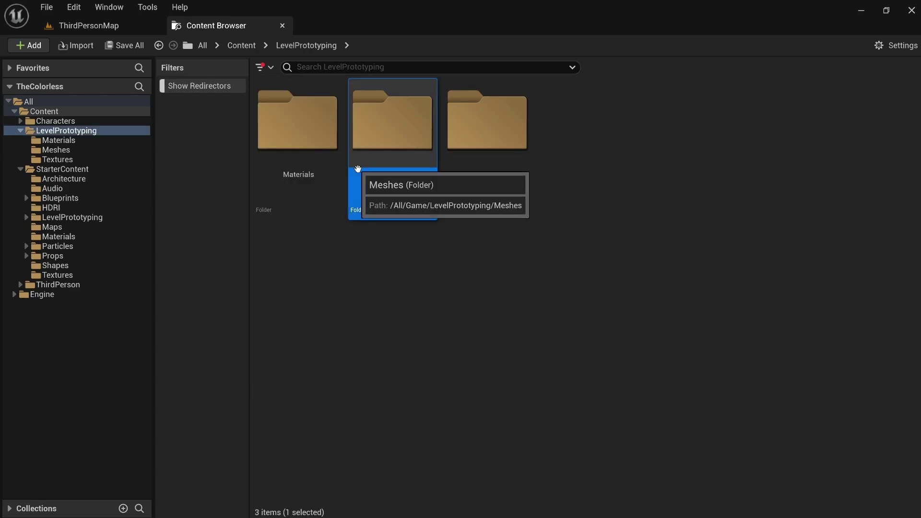
pyautogui.doubleClick(399, 158)
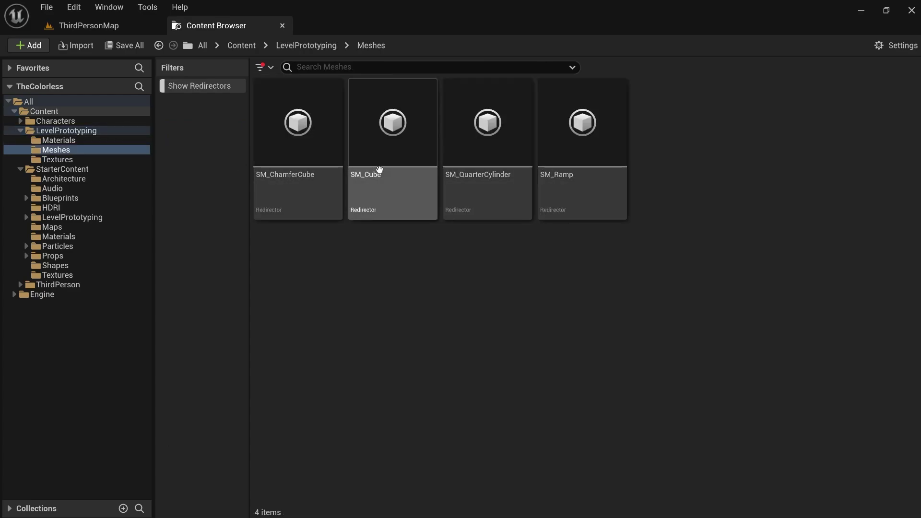
pyautogui.moveTo(417, 183)
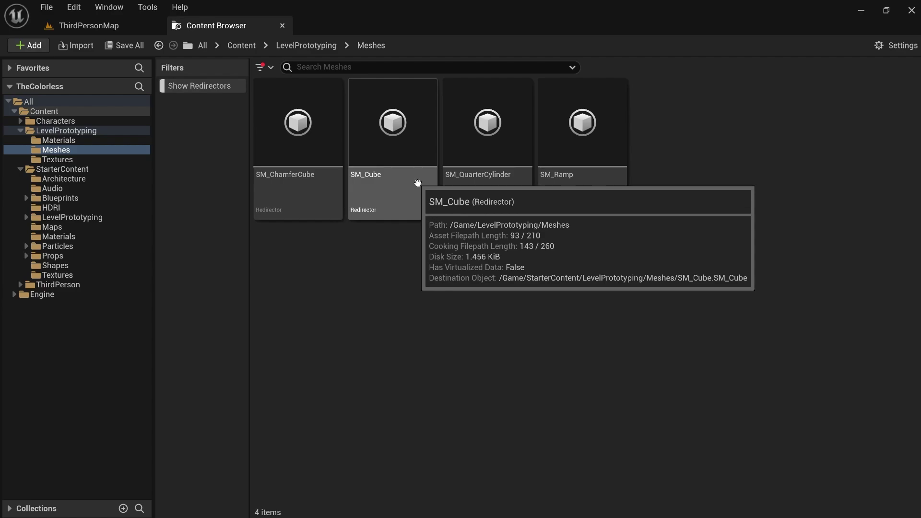
pyautogui.click(331, 45)
pyautogui.click(253, 47)
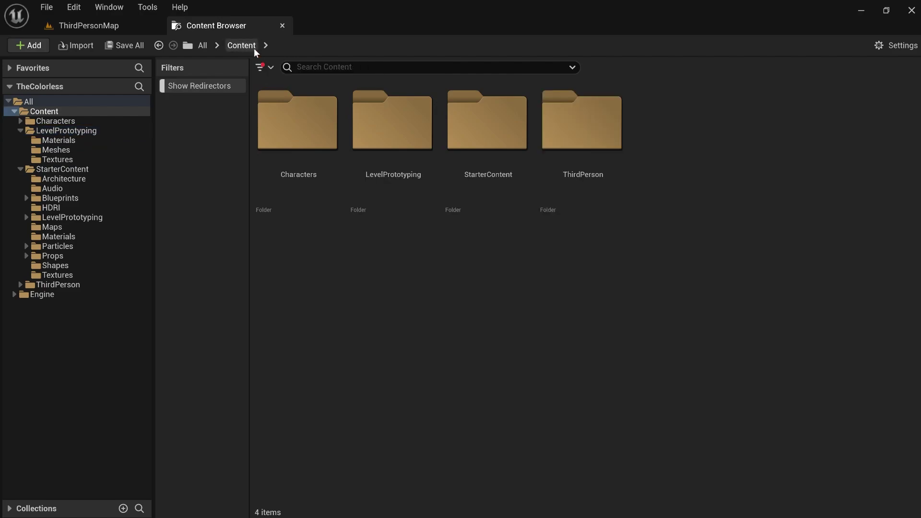
# Fix up the redirectors in the original LevelPrototyping folder and check its Meshes subfolder
pyautogui.rightClick(389, 155)
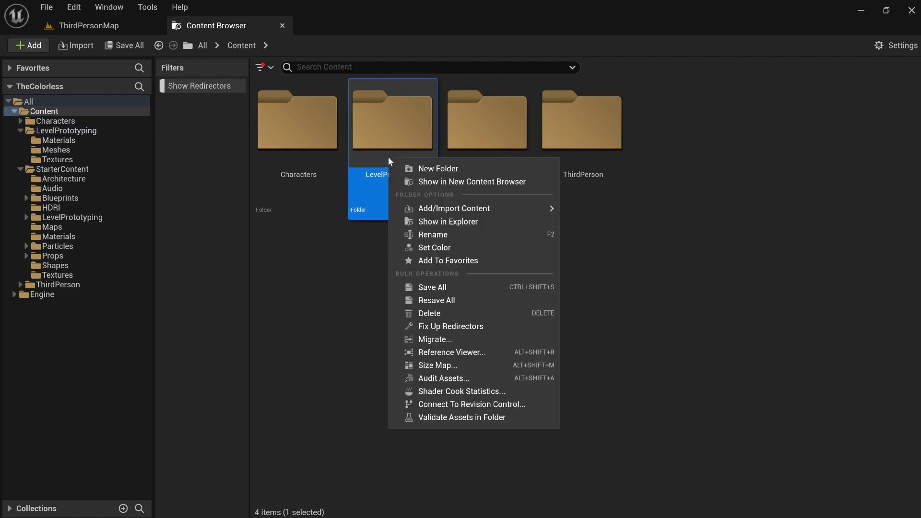
pyautogui.click(441, 326)
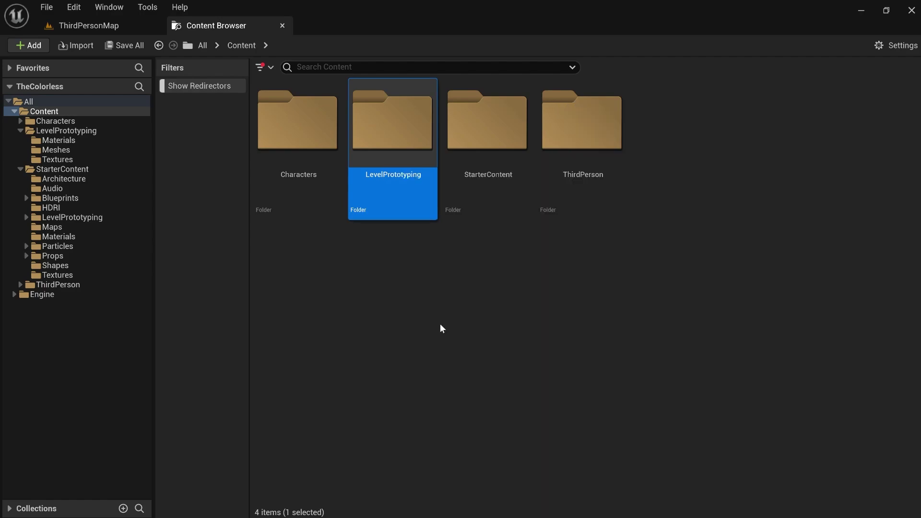
pyautogui.doubleClick(410, 146)
pyautogui.doubleClick(408, 154)
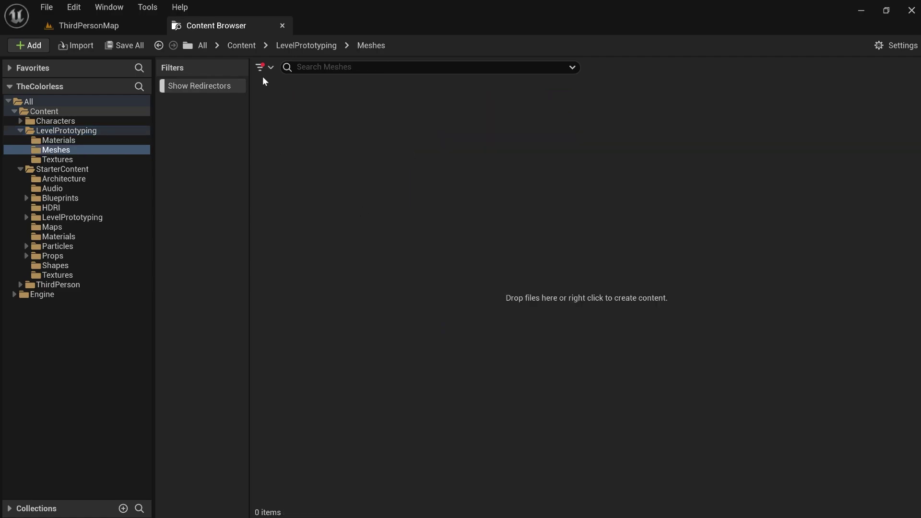
pyautogui.click(306, 45)
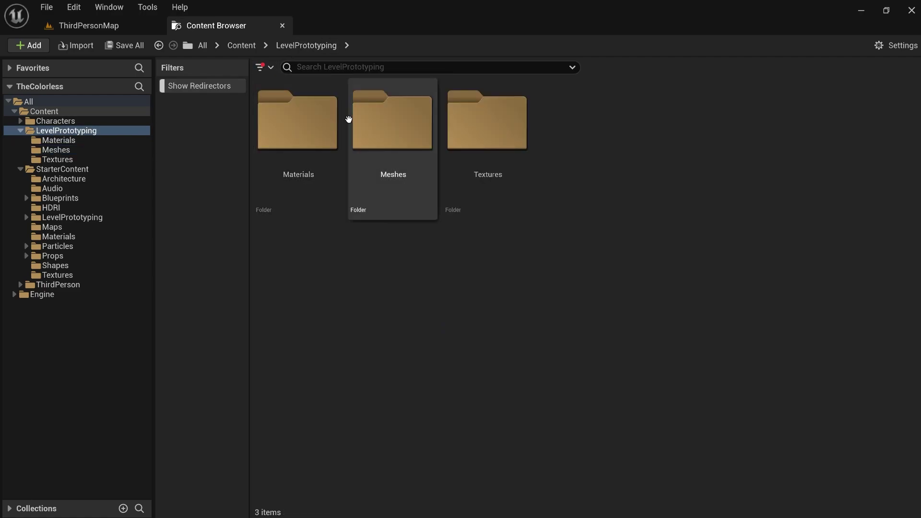
pyautogui.click(254, 46)
# Delete the original LevelPrototyping folder from Content
pyautogui.click(411, 152)
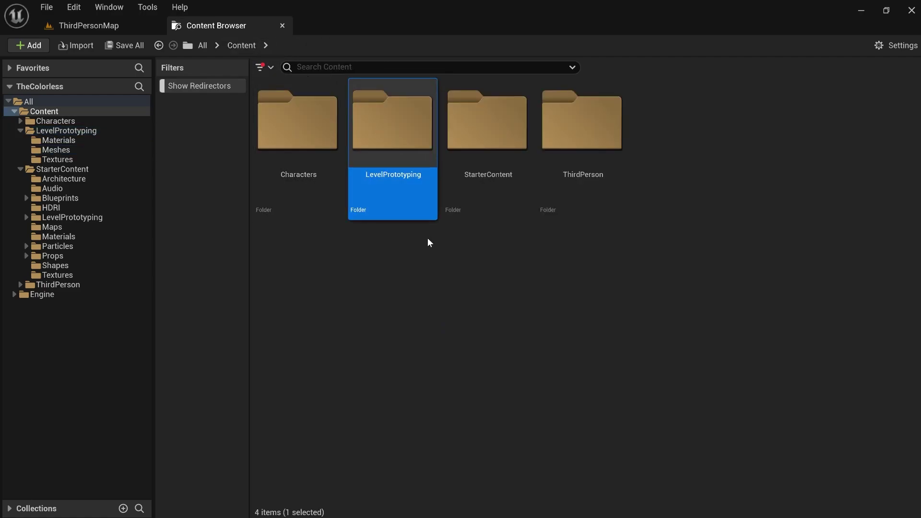
pyautogui.press('Delete')
pyautogui.click(468, 266)
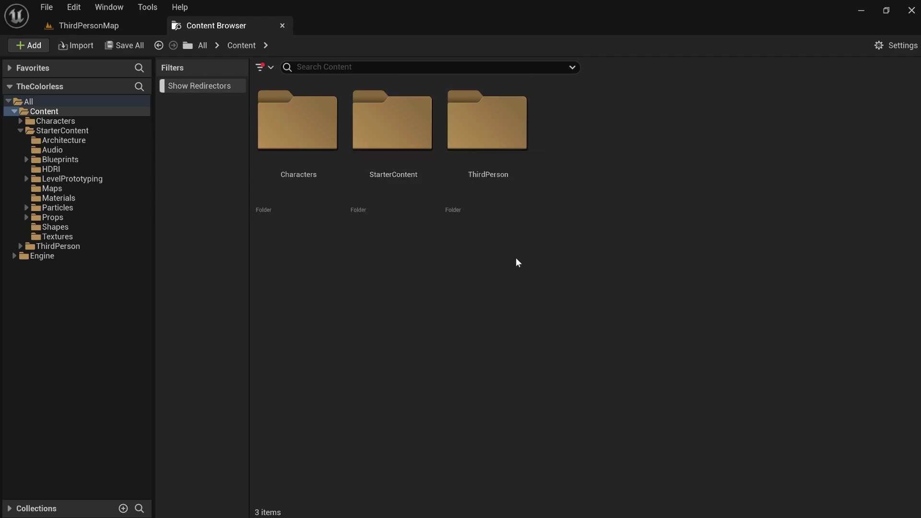
# Move the Characters folder from Content into the StarterContent folder
pyautogui.click(295, 148)
pyautogui.moveTo(292, 139); pyautogui.dragTo(371, 152)
pyautogui.click(403, 177)
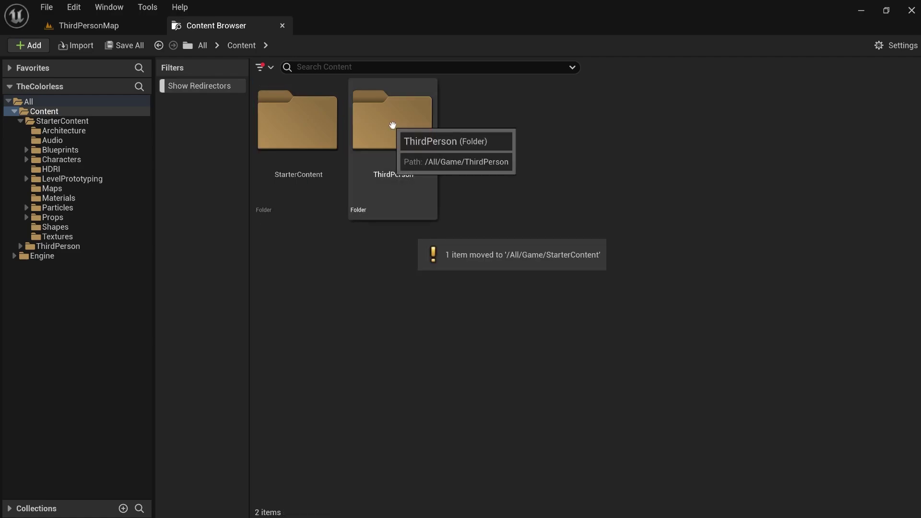
# Clear the Show Redirectors filter by switching the whole Other Filters group on and off again
pyautogui.click(263, 68)
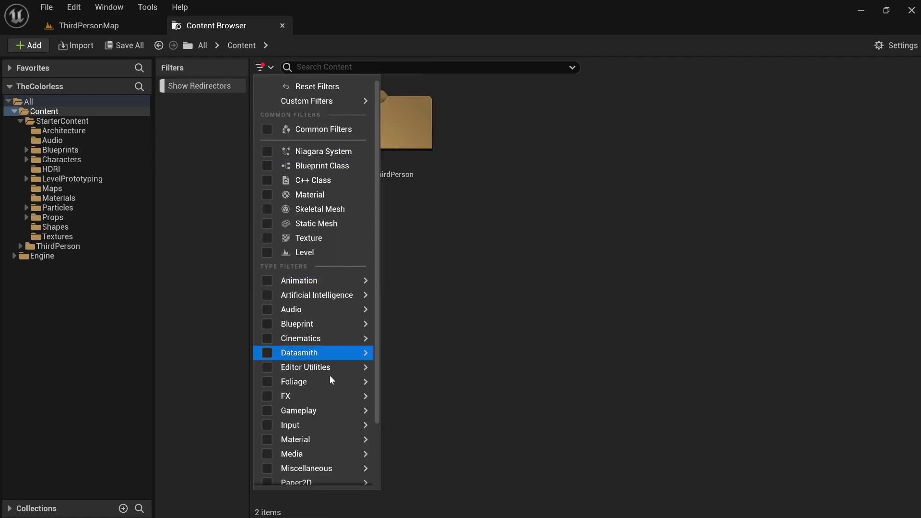
pyautogui.scroll(-2, 326, 379)
pyautogui.click(268, 477)
pyautogui.click(482, 235)
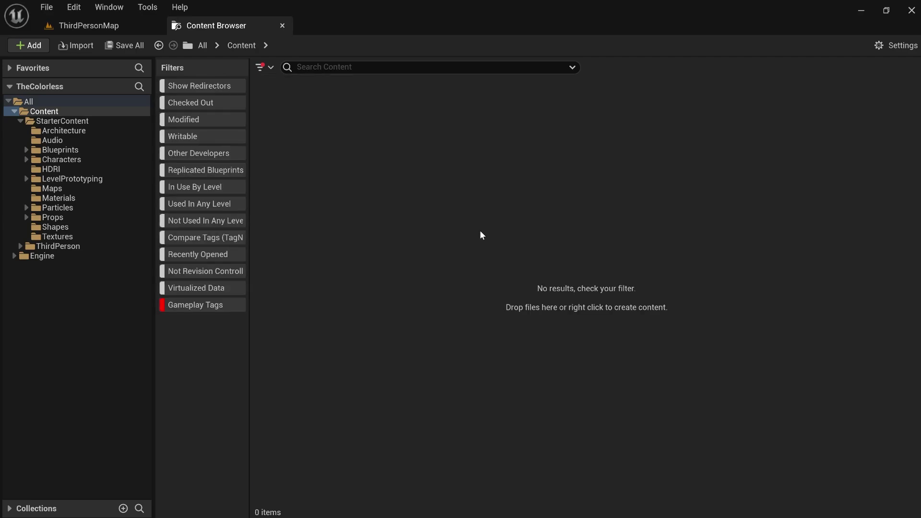
pyautogui.click(264, 67)
pyautogui.scroll(-3, 358, 446)
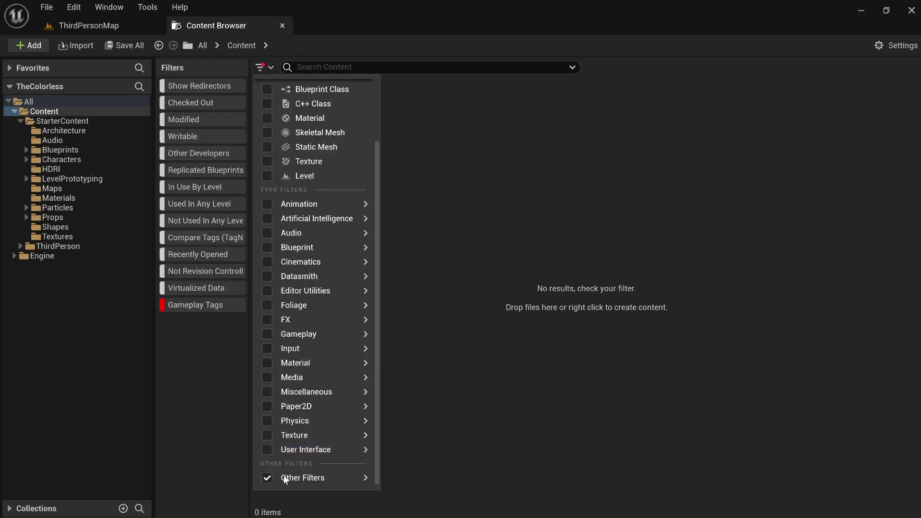
pyautogui.click(271, 475)
pyautogui.click(449, 236)
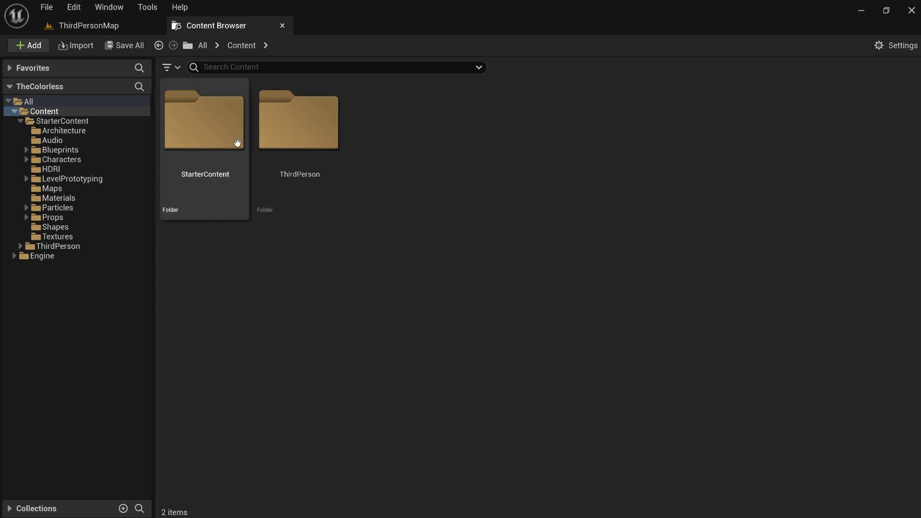
# Rename the ThirdPerson folder to Blueprints and accept the rename
pyautogui.rightClick(308, 142)
pyautogui.click(368, 214)
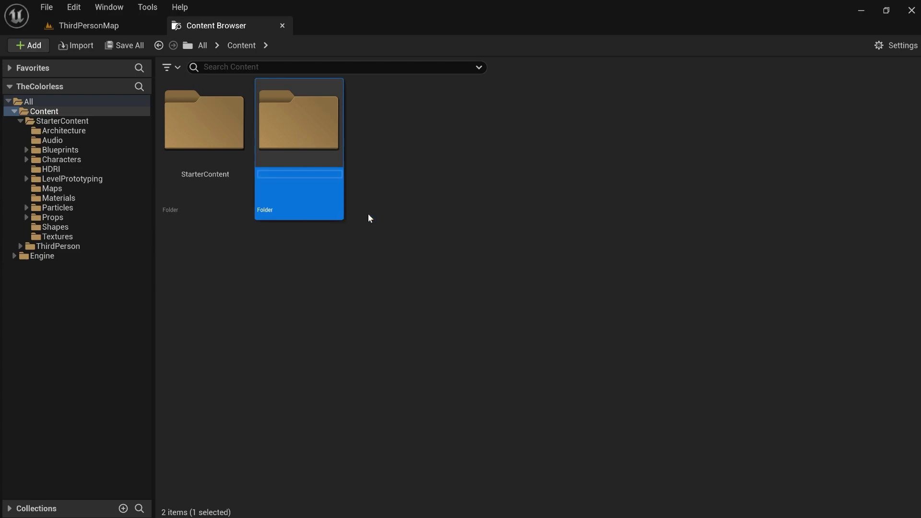
pyautogui.write('Blueprints')
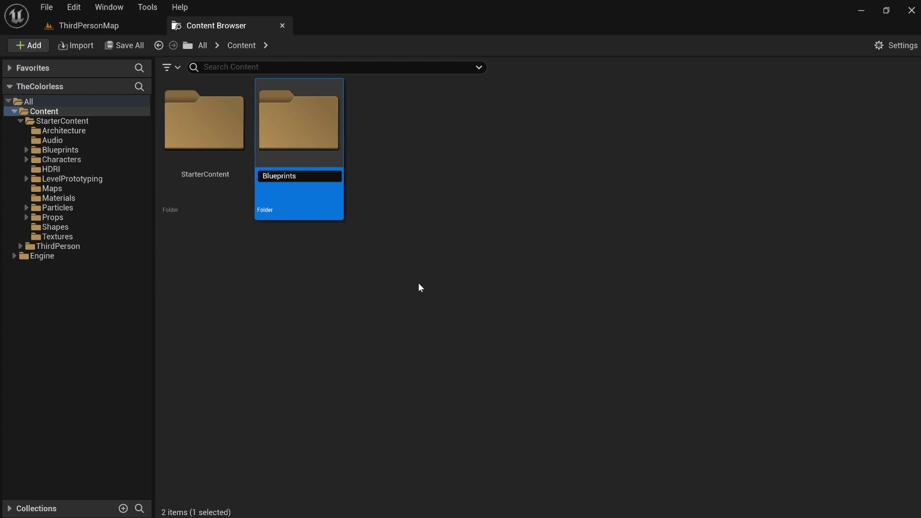
pyautogui.press('Return')
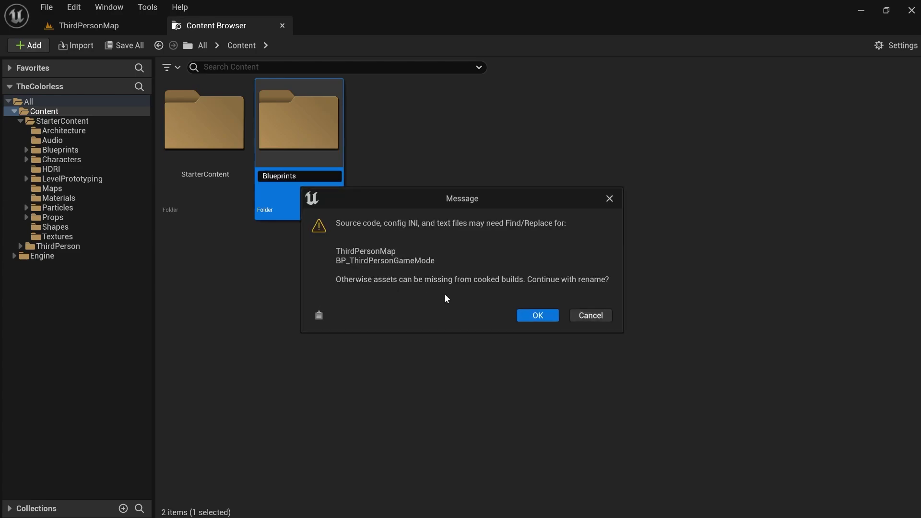
pyautogui.click(535, 314)
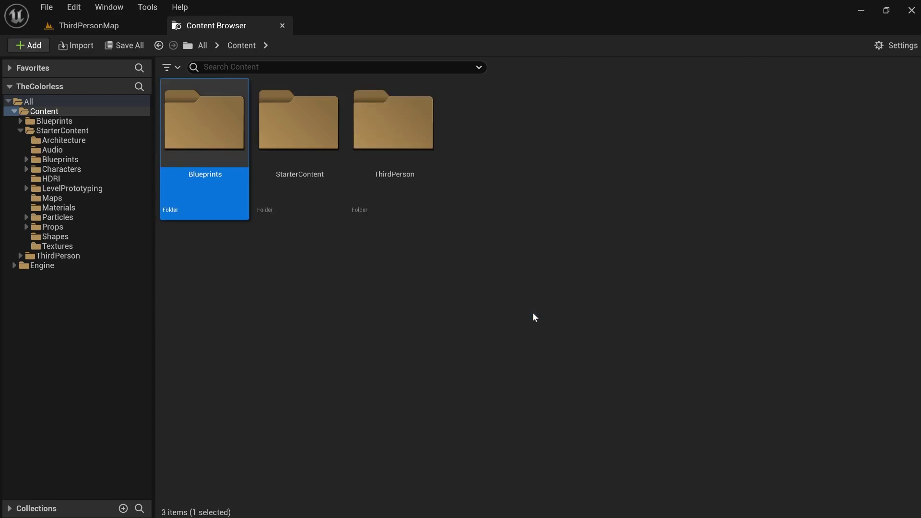
# Check the contents of the leftover ThirdPerson folder and fix up its redirectors
pyautogui.click(421, 269)
pyautogui.click(396, 138)
pyautogui.doubleClick(396, 137)
pyautogui.doubleClick(286, 154)
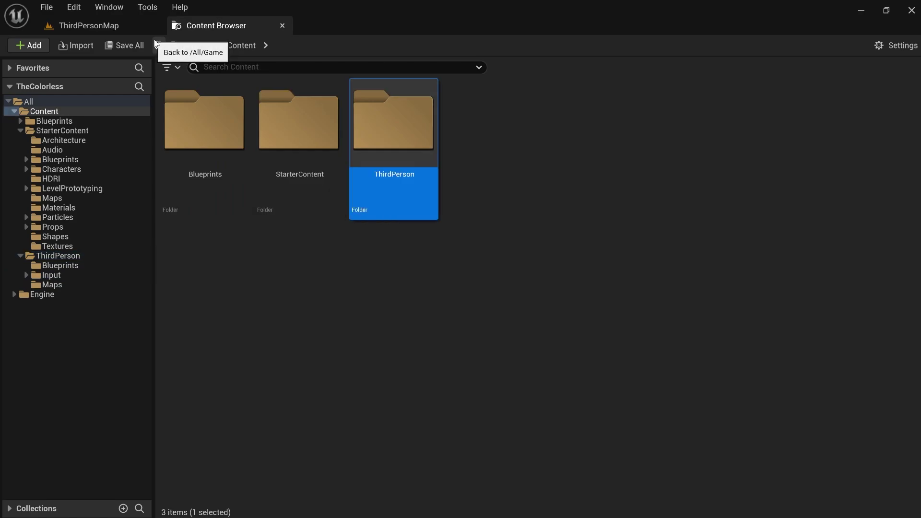
pyautogui.rightClick(436, 127)
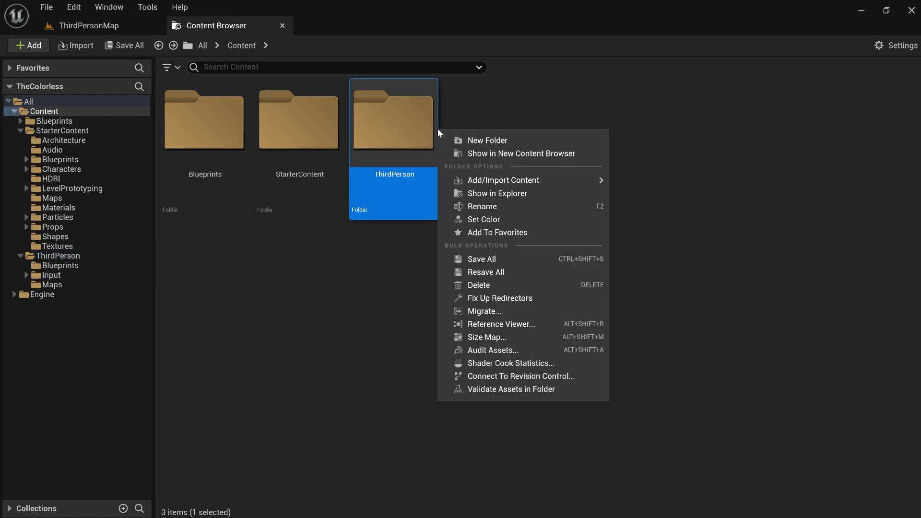
pyautogui.click(498, 298)
pyautogui.click(446, 309)
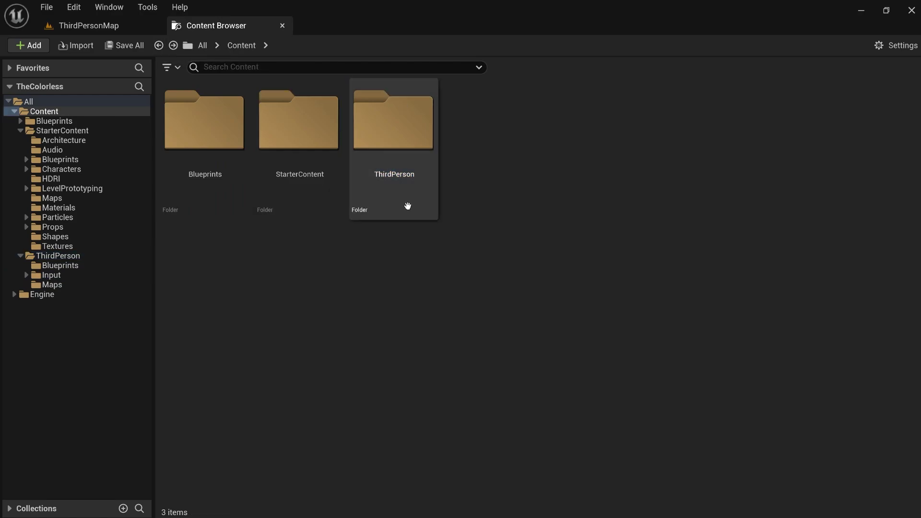
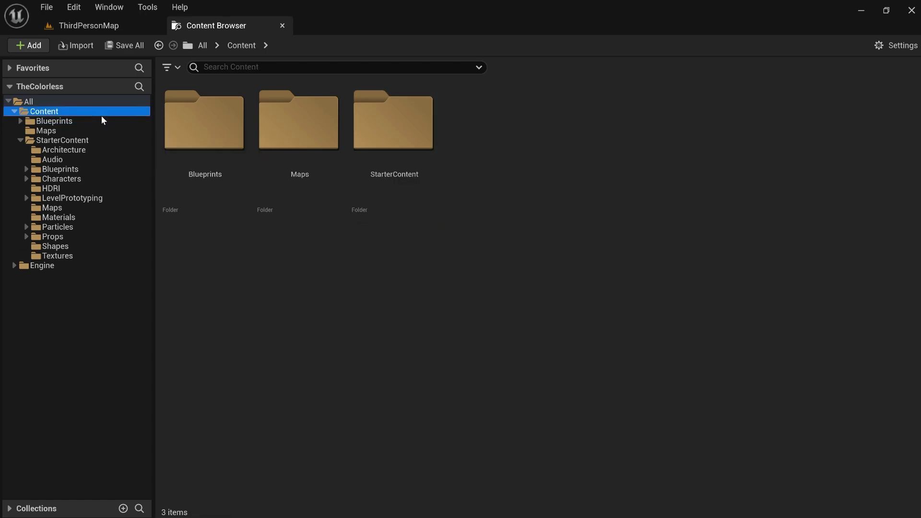
# Check the contents of the Maps folder in Content, and delete the leftover Maps folder inside Blueprints
pyautogui.doubleClick(304, 143)
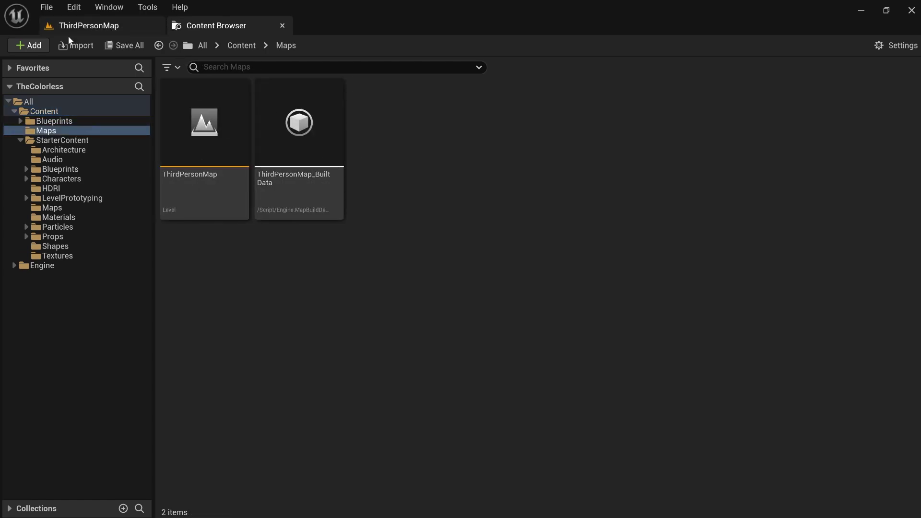
pyautogui.click(247, 45)
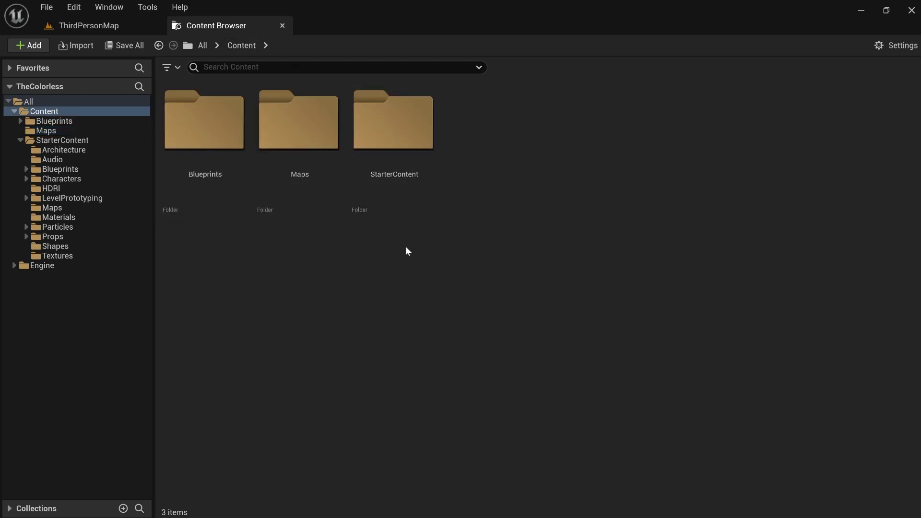
pyautogui.doubleClick(206, 121)
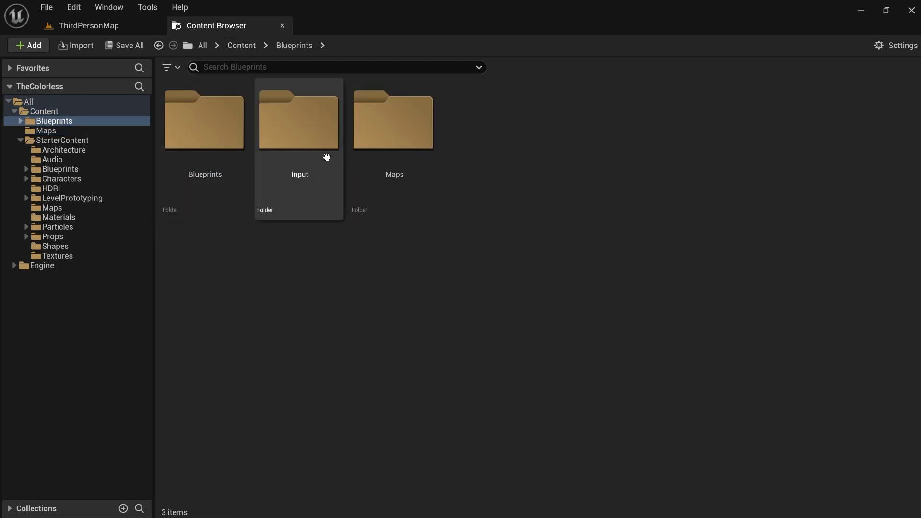
pyautogui.click(423, 164)
pyautogui.press('Delete')
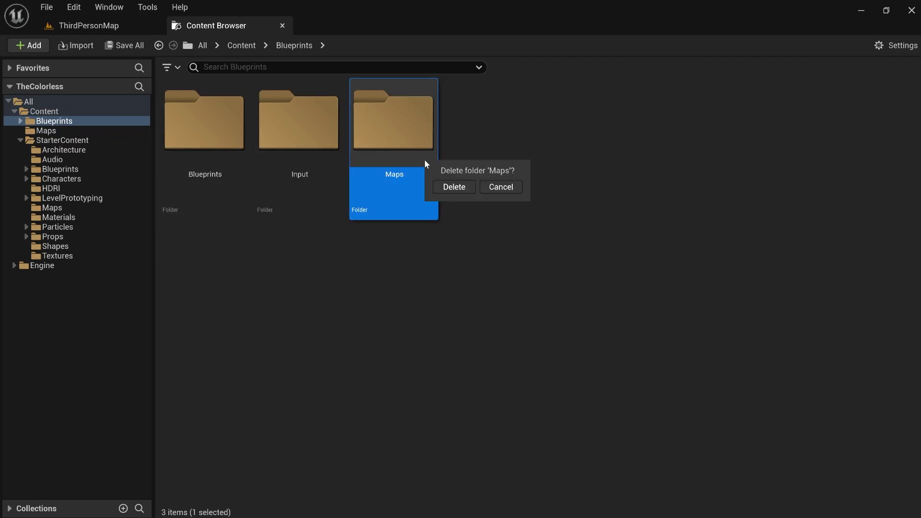
pyautogui.click(461, 186)
pyautogui.keyDown('ctrl'); pyautogui.scroll(1, 278, 167); pyautogui.keyUp('ctrl')
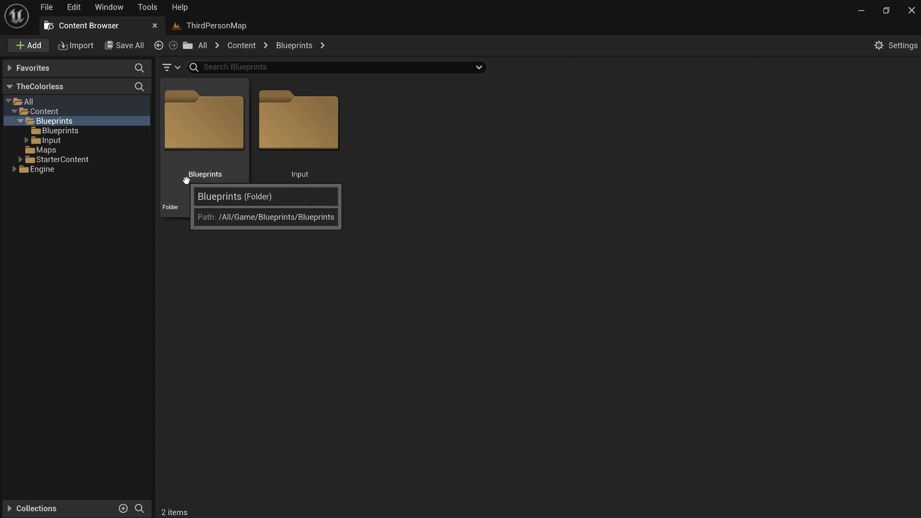
# Check the nested Blueprints folder's contents and play-test the ThirdPersonMap level by running and jumping with the character
pyautogui.doubleClick(233, 144)
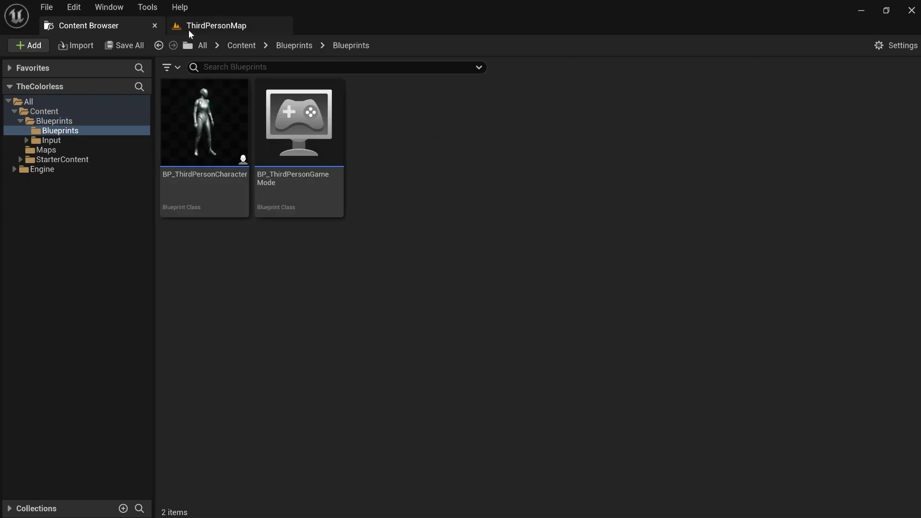
pyautogui.moveTo(189, 29); pyautogui.dragTo(124, 28)
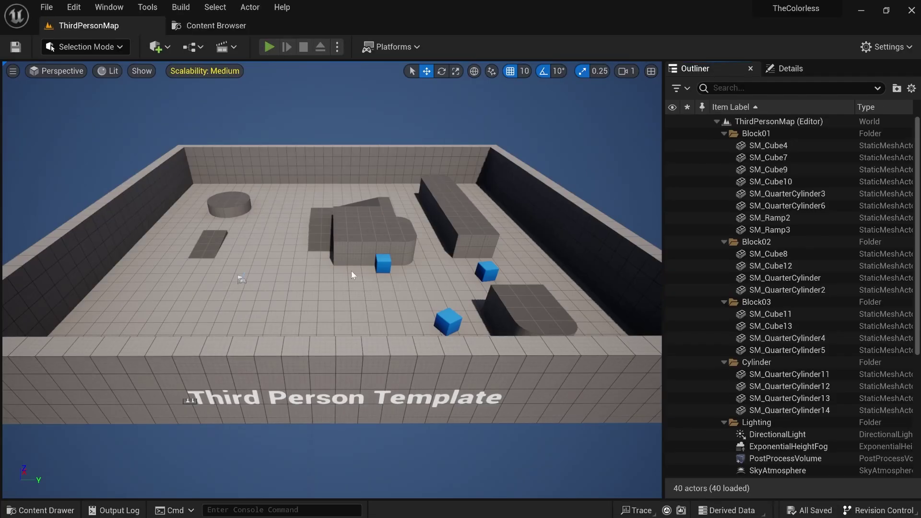
pyautogui.hotkey('alt', 'p')
pyautogui.press('w')
pyautogui.press('space')
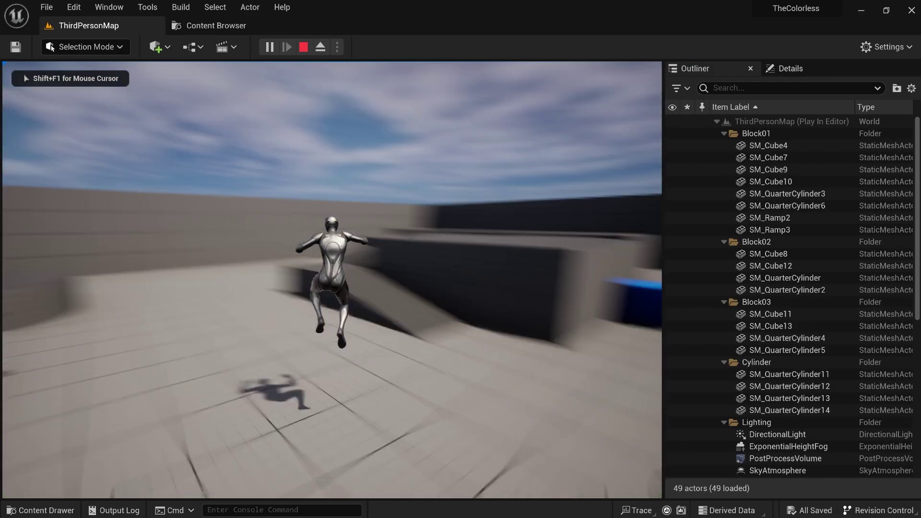
pyautogui.press('w')
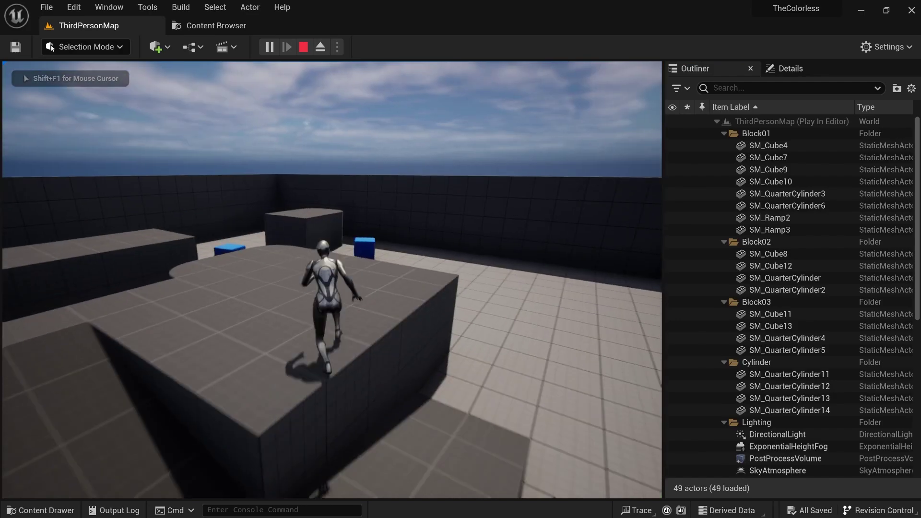
pyautogui.press('space')
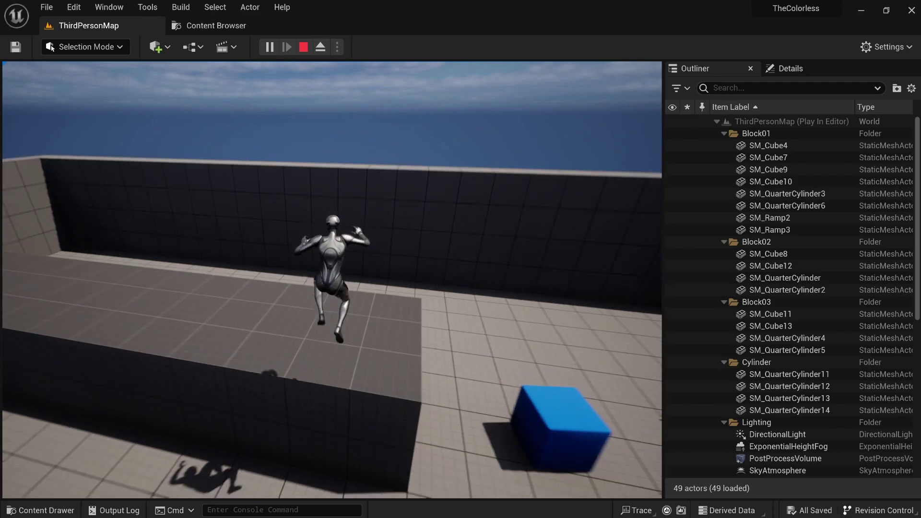
pyautogui.press('Escape')
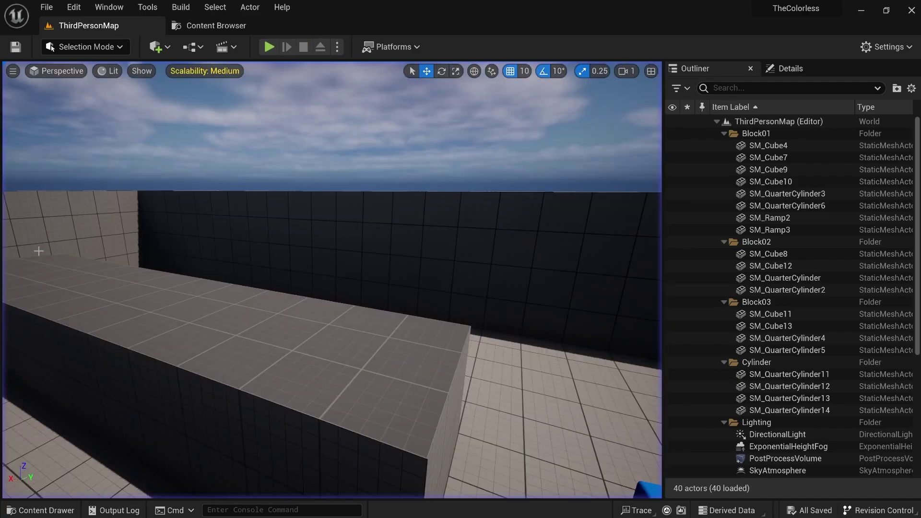
# Rename the Blueprints folder nested inside Content/Blueprints to Player_Character
pyautogui.click(211, 25)
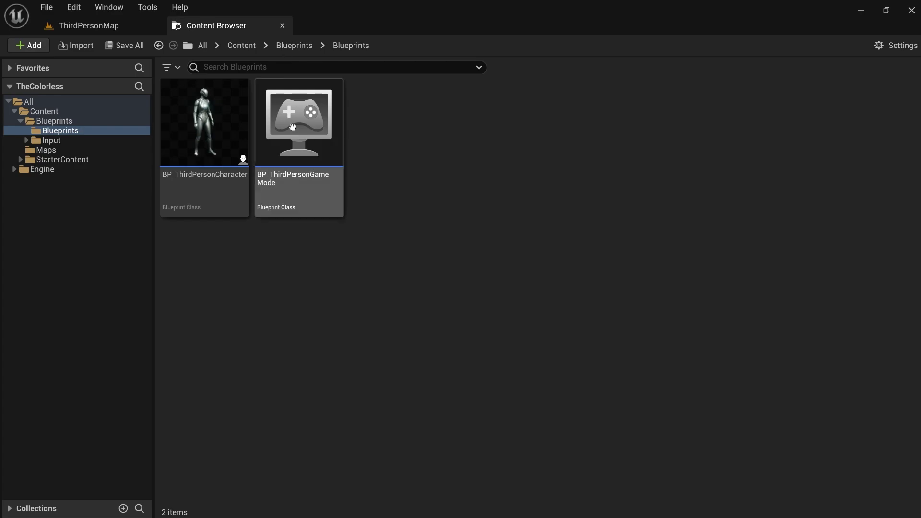
pyautogui.click(286, 48)
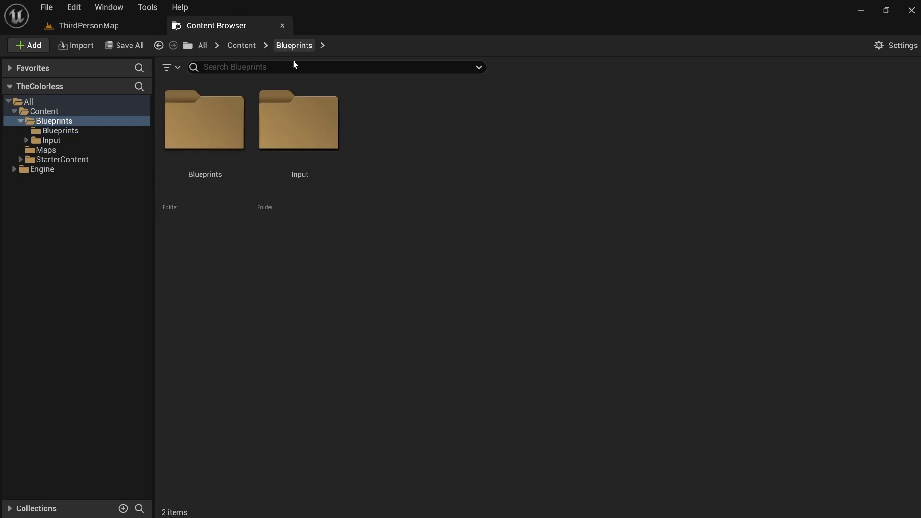
pyautogui.rightClick(202, 158)
pyautogui.click(268, 235)
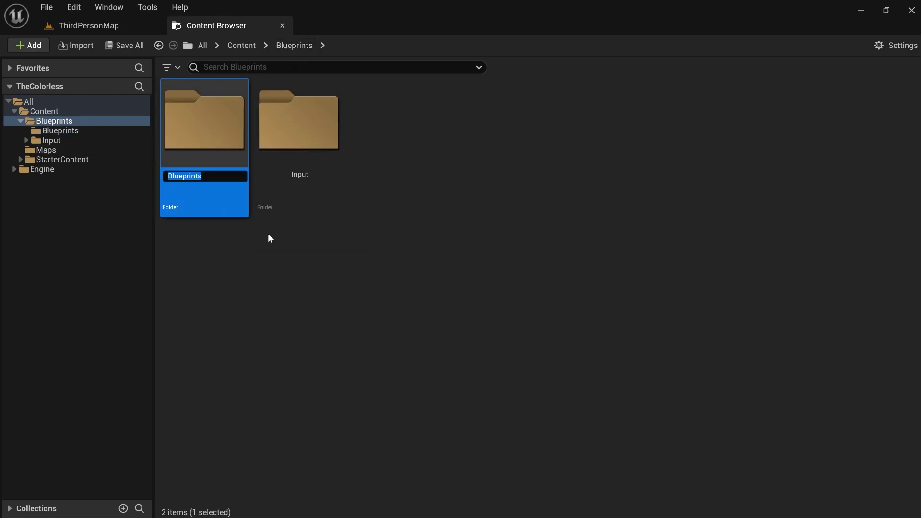
pyautogui.press('BackSpace')
pyautogui.write('PL')
pyautogui.press('BackSpace')
pyautogui.write('layer_Character')
pyautogui.press('Return')
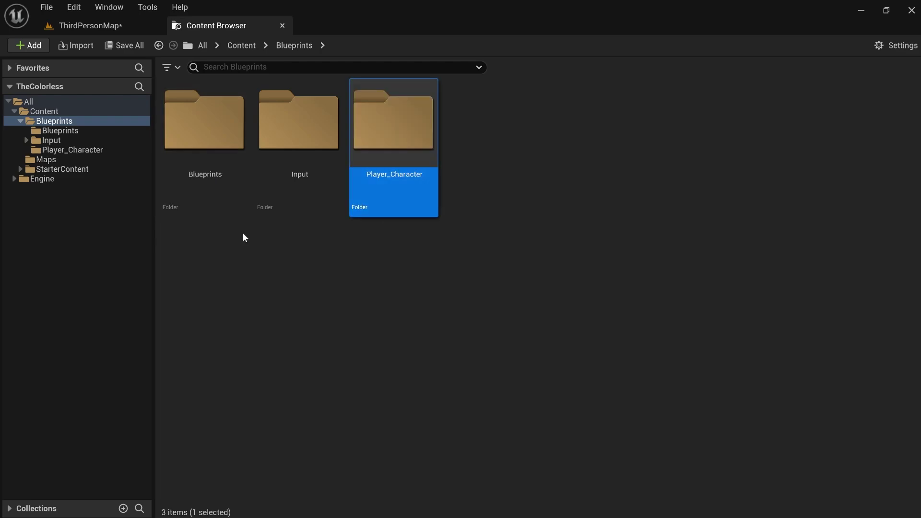
# Fix up the redirectors in the leftover nested Blueprints folder and delete that folder
pyautogui.click(192, 163)
pyautogui.doubleClick(192, 164)
pyautogui.click(159, 48)
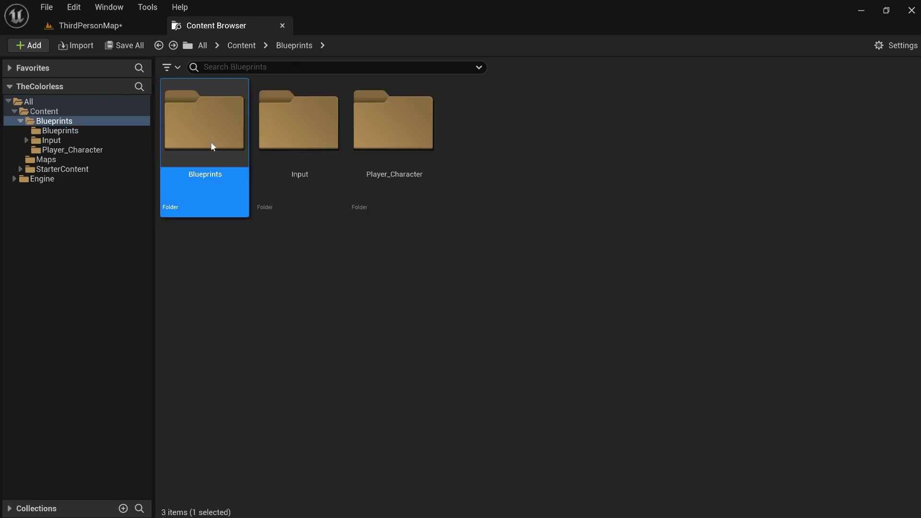
pyautogui.rightClick(211, 142)
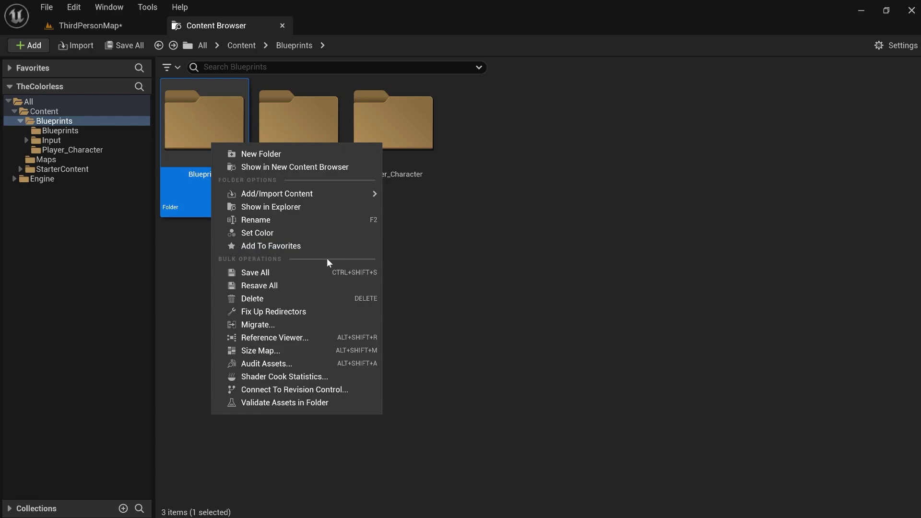
pyautogui.click(271, 311)
pyautogui.click(409, 296)
pyautogui.click(228, 176)
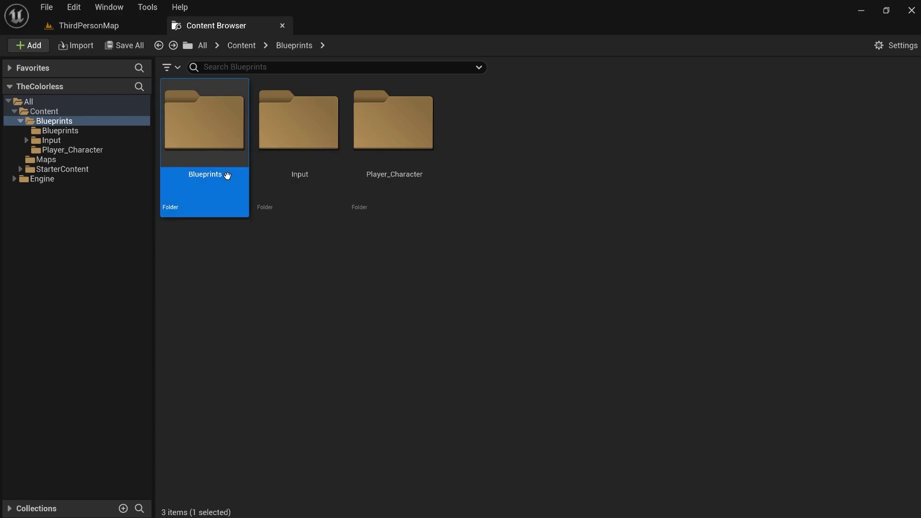
pyautogui.press('Delete')
pyautogui.click(263, 207)
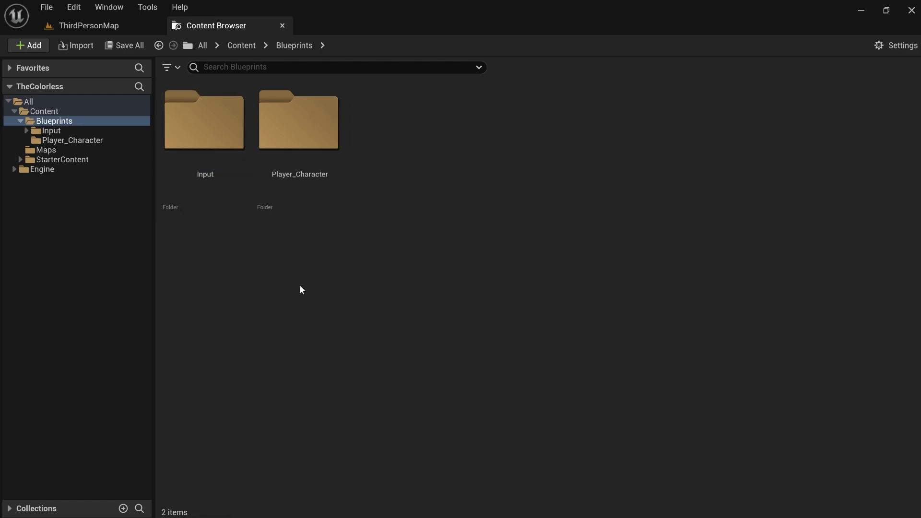
# Look through the contents of the Input folder inside Blueprints
pyautogui.click(233, 164)
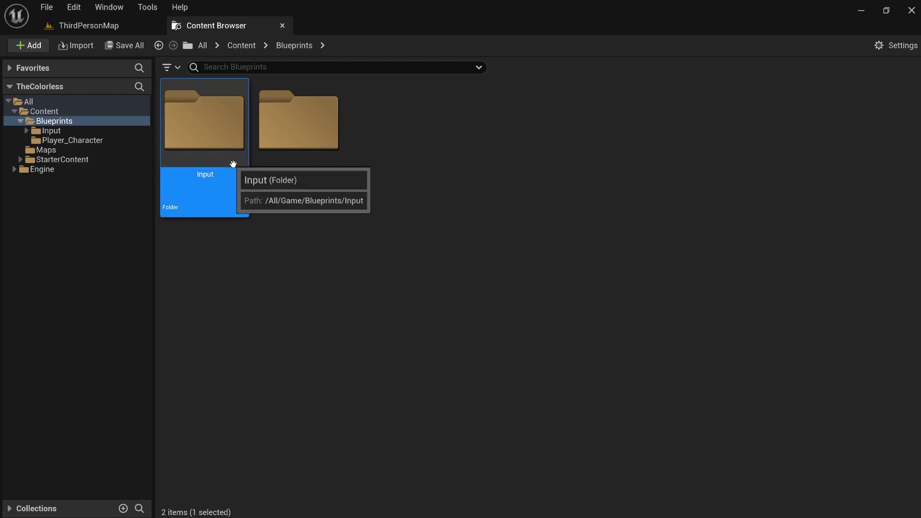
pyautogui.doubleClick(232, 163)
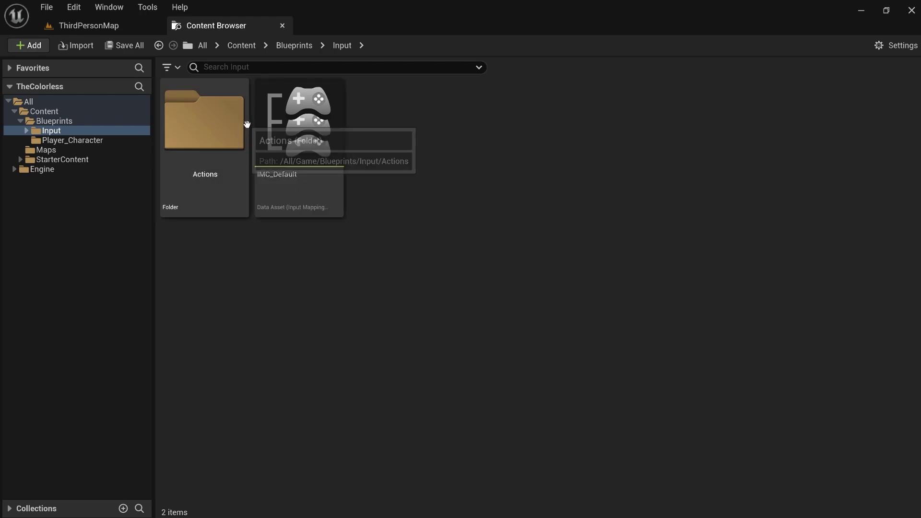
pyautogui.click(158, 49)
pyautogui.click(368, 271)
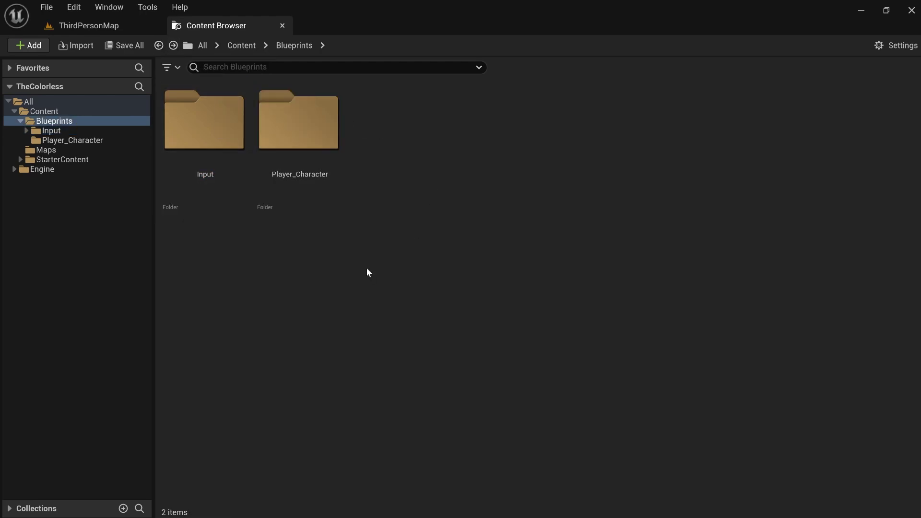
pyautogui.rightClick(298, 150)
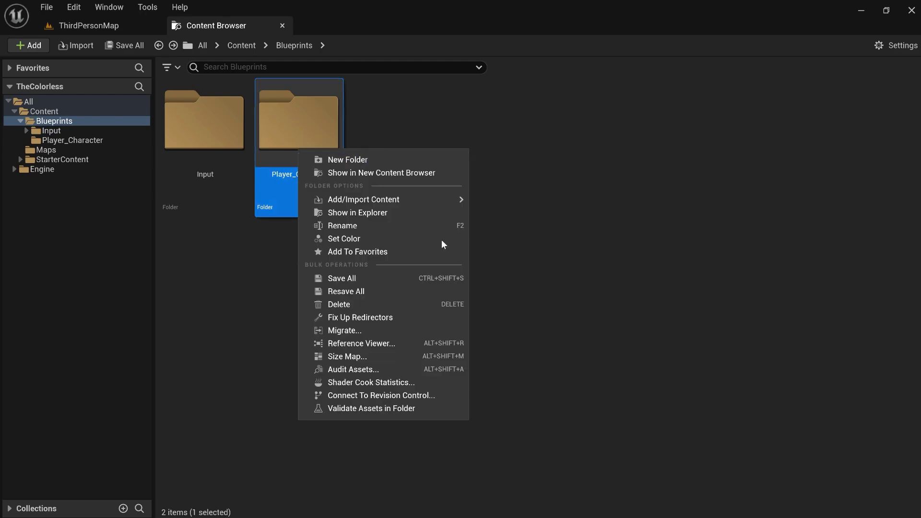
pyautogui.click(530, 223)
pyautogui.click(530, 222)
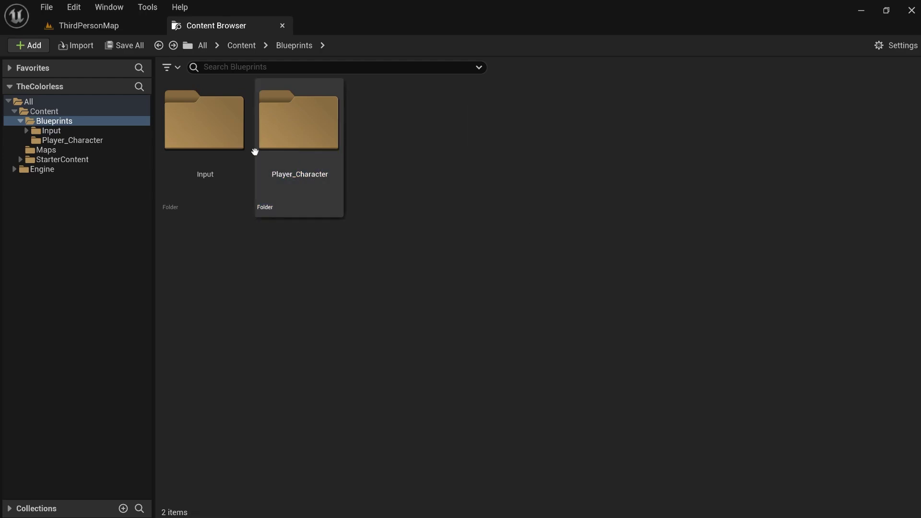
# Move the Input folder into the Player_Character folder and check that folder's contents
pyautogui.moveTo(199, 139); pyautogui.dragTo(315, 142)
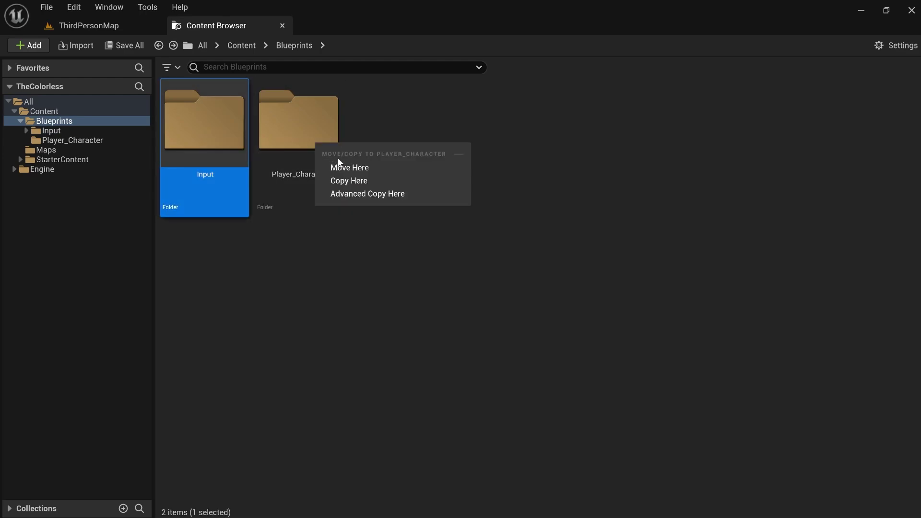
pyautogui.click(355, 165)
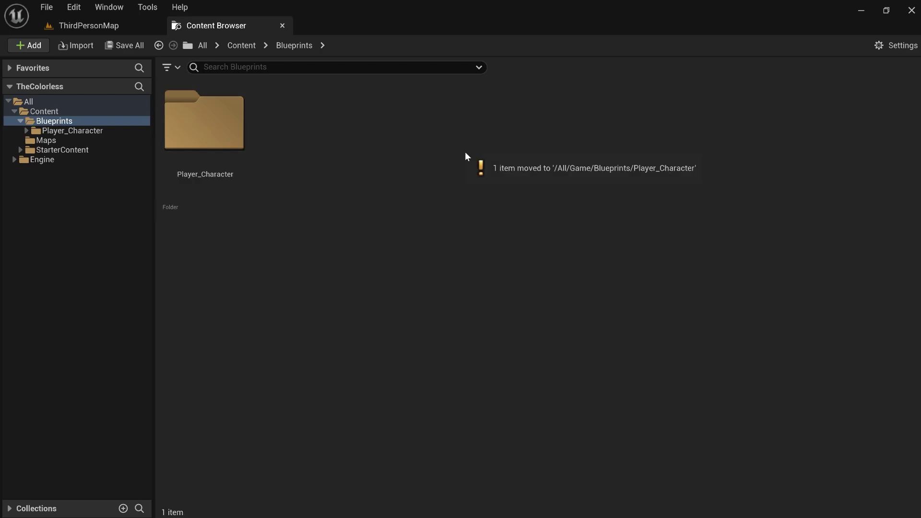
pyautogui.doubleClick(214, 132)
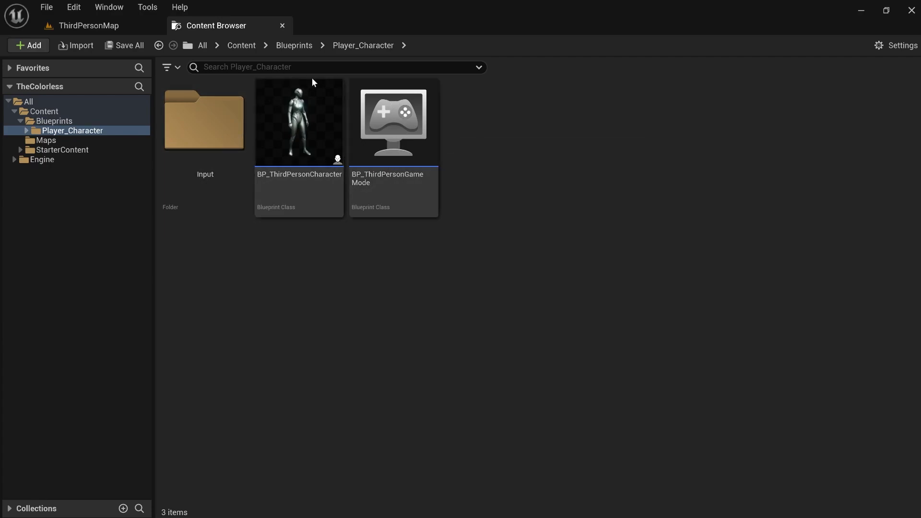
pyautogui.click(294, 45)
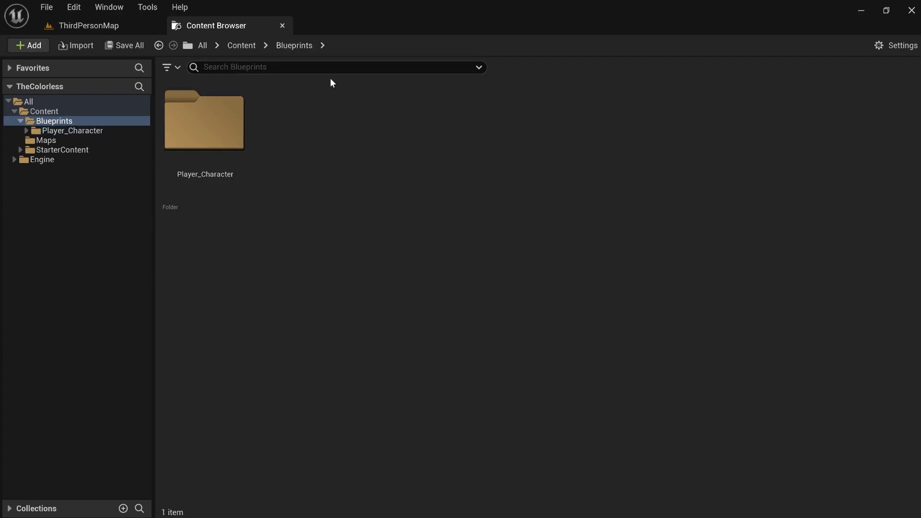
# Review the top-level Content folder and the contents of its Maps folder
pyautogui.click(235, 45)
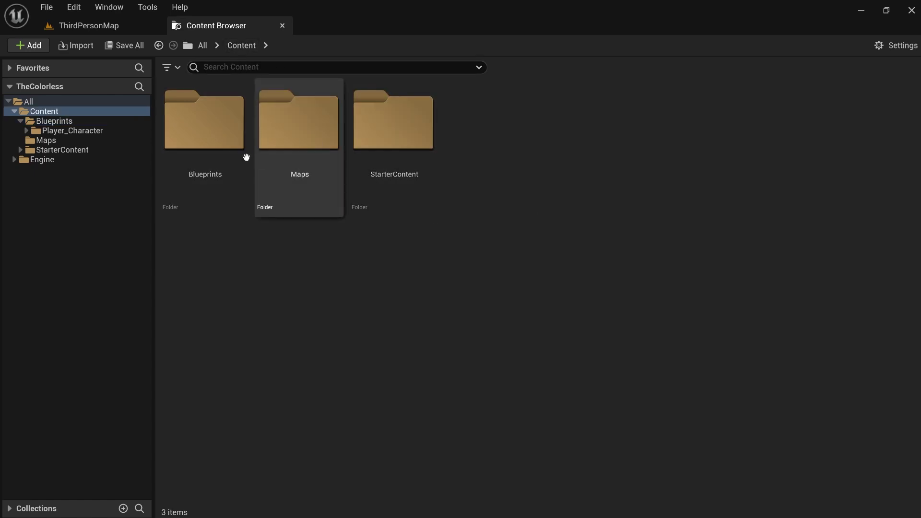
pyautogui.doubleClick(330, 143)
pyautogui.click(243, 47)
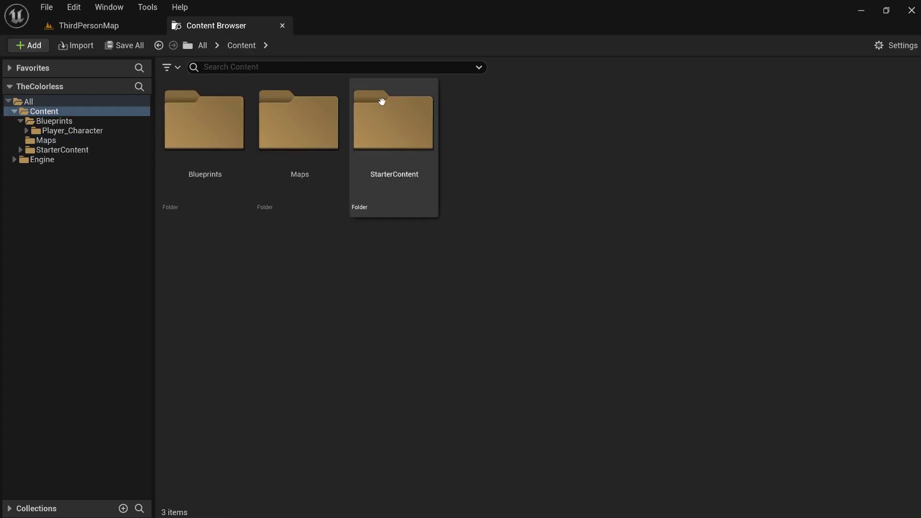
# Create a new folder named NPC inside the Blueprints folder
pyautogui.doubleClick(228, 137)
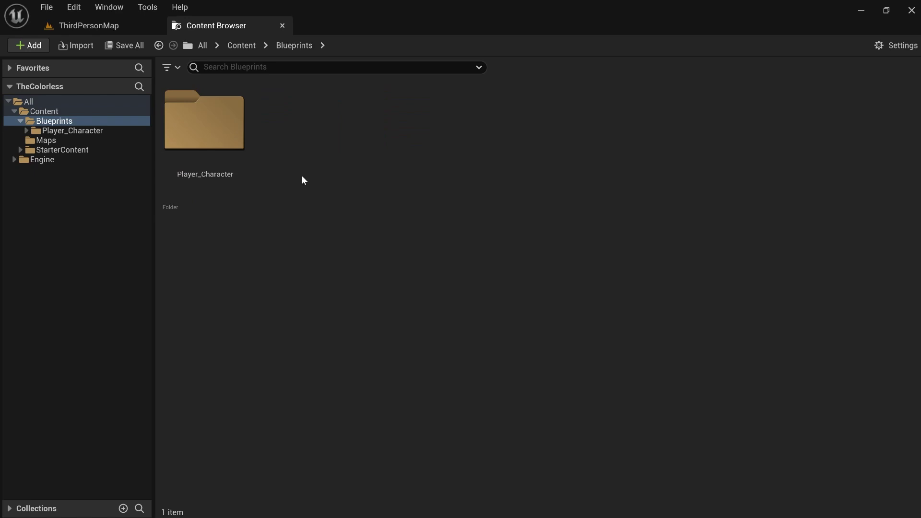
pyautogui.rightClick(297, 146)
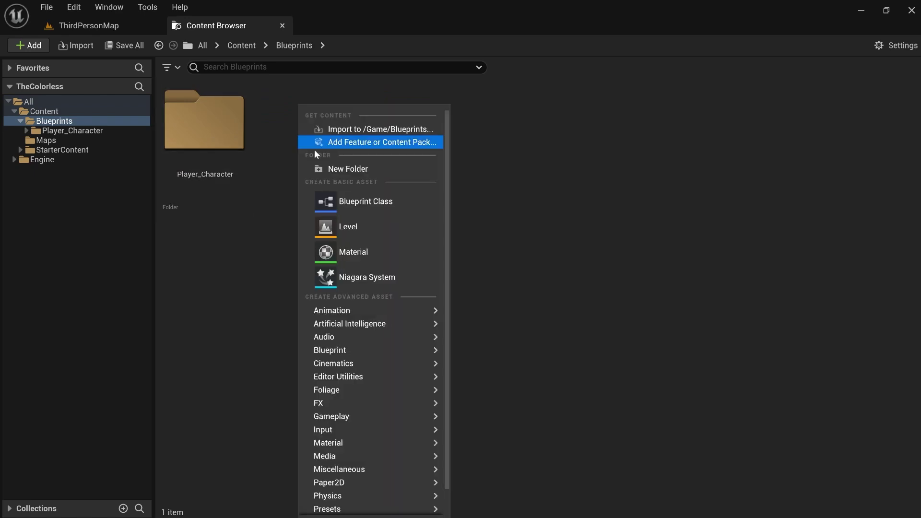
pyautogui.click(344, 169)
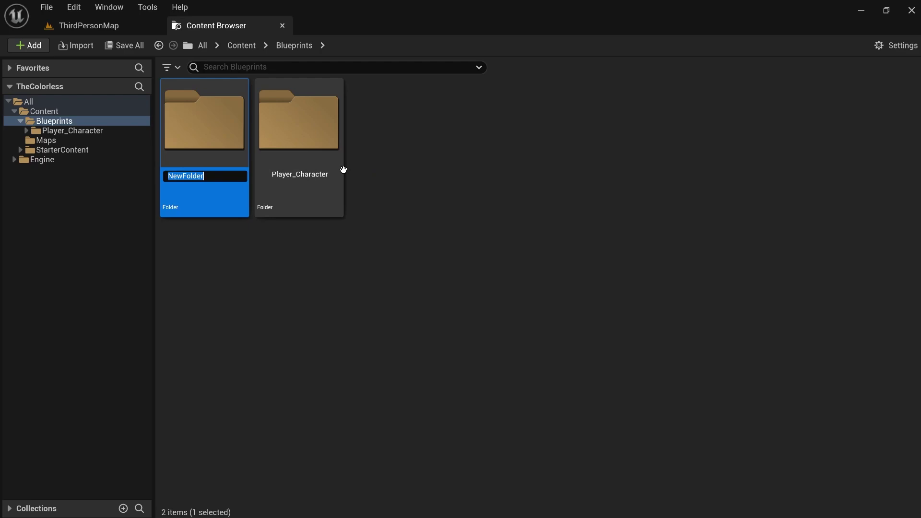
pyautogui.write('NPC')
pyautogui.press('Return')
# Create a folder named Enemies inside the NPC folder
pyautogui.doubleClick(207, 181)
pyautogui.rightClick(218, 180)
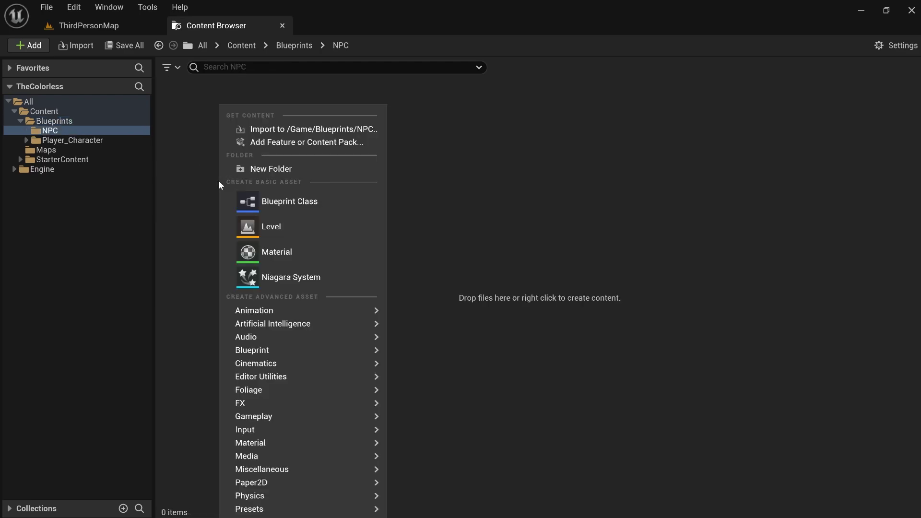
pyautogui.click(274, 174)
pyautogui.write('Enimes')
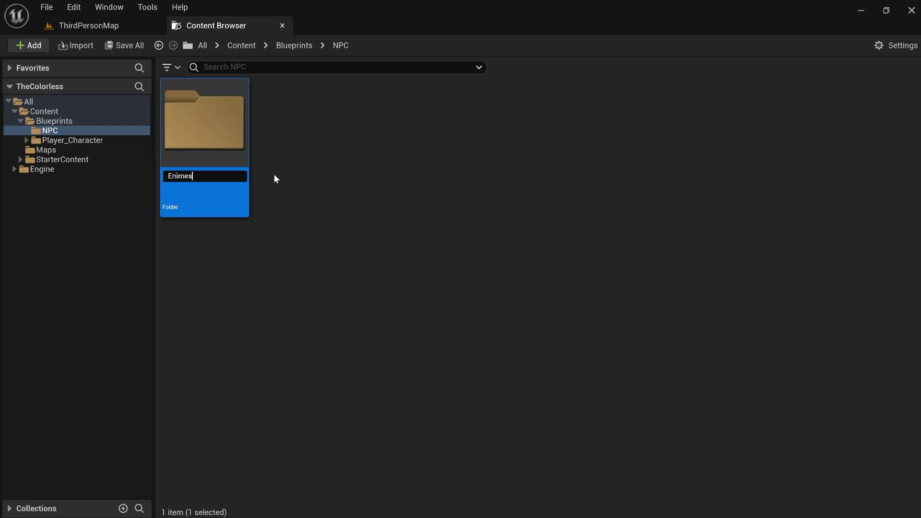
pyautogui.press('BackSpace')
pyautogui.press('BackSpace')
pyautogui.press('BackSpace')
pyautogui.press('BackSpace')
pyautogui.write('emies')
pyautogui.press('Return')
# Add a second folder named Friendly inside the NPC folder
pyautogui.rightClick(266, 132)
pyautogui.click(308, 169)
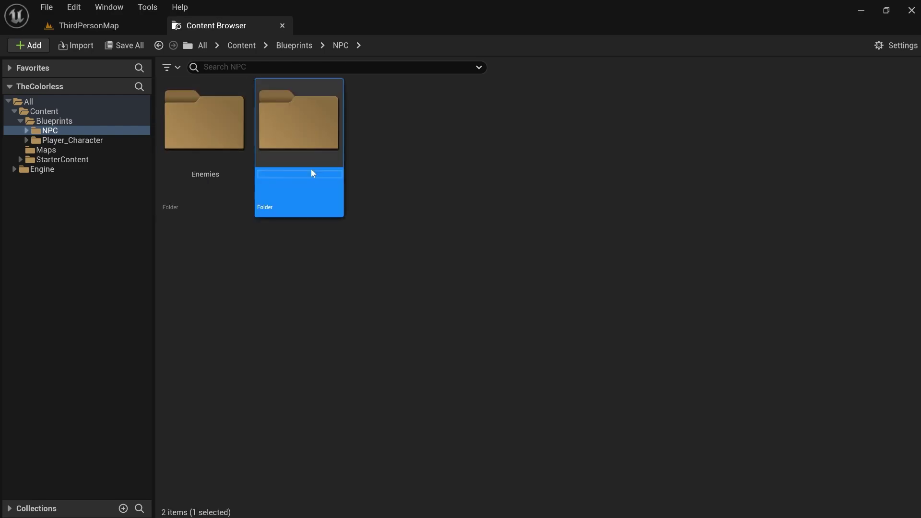
pyautogui.write('Frien')
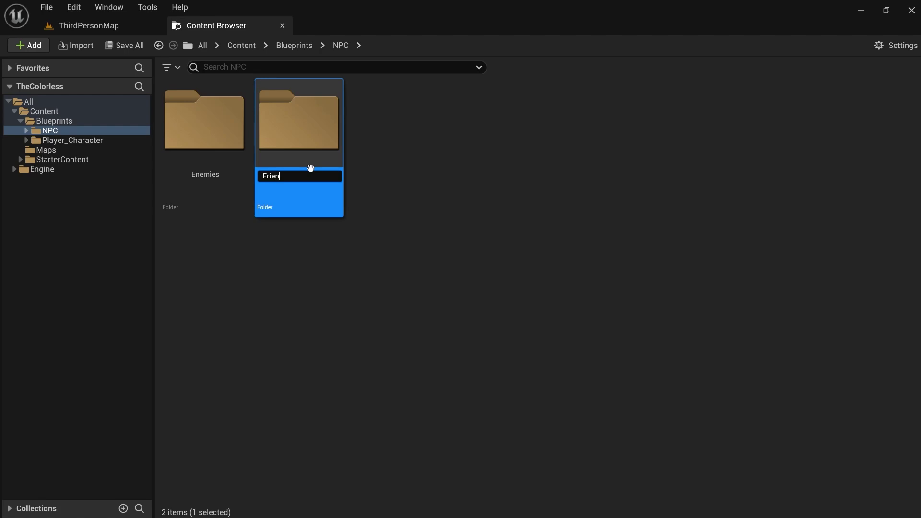
pyautogui.write('dly')
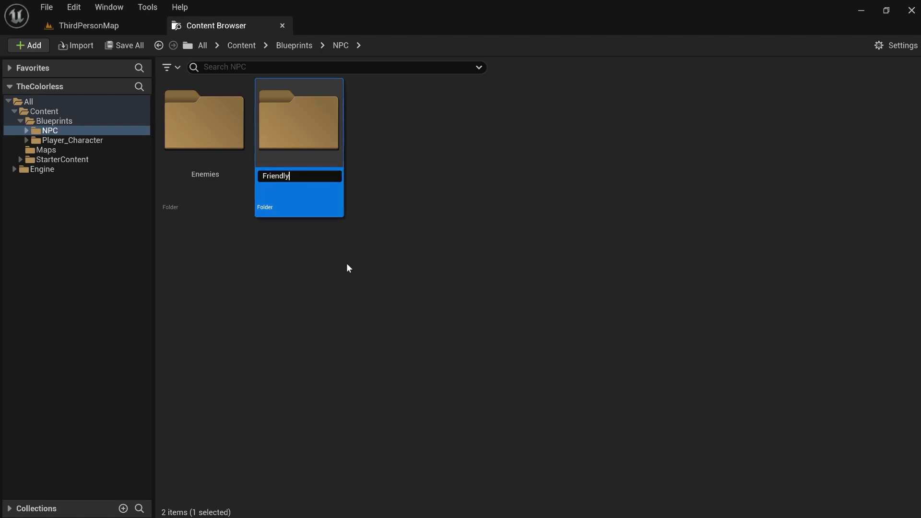
pyautogui.press('Return')
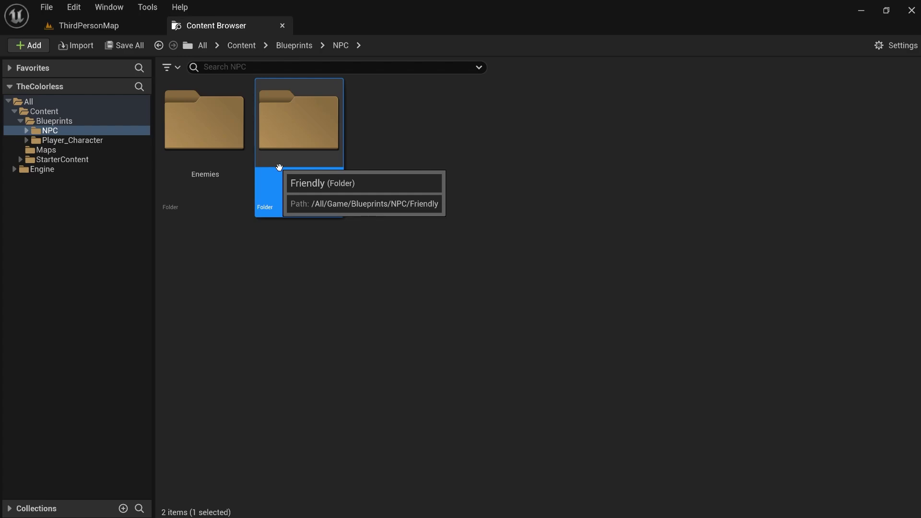
pyautogui.click(384, 234)
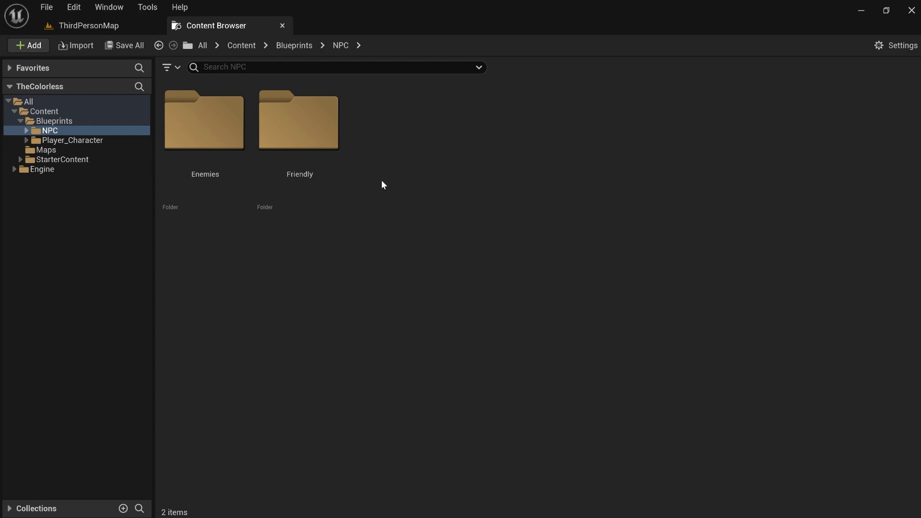
# Create a folder named Props directly inside the Blueprints folder
pyautogui.click(287, 46)
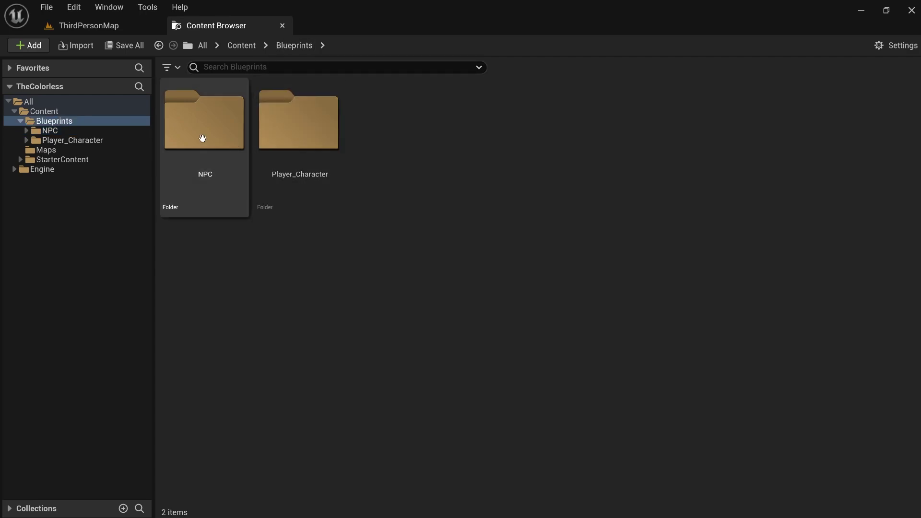
pyautogui.rightClick(427, 173)
pyautogui.click(475, 169)
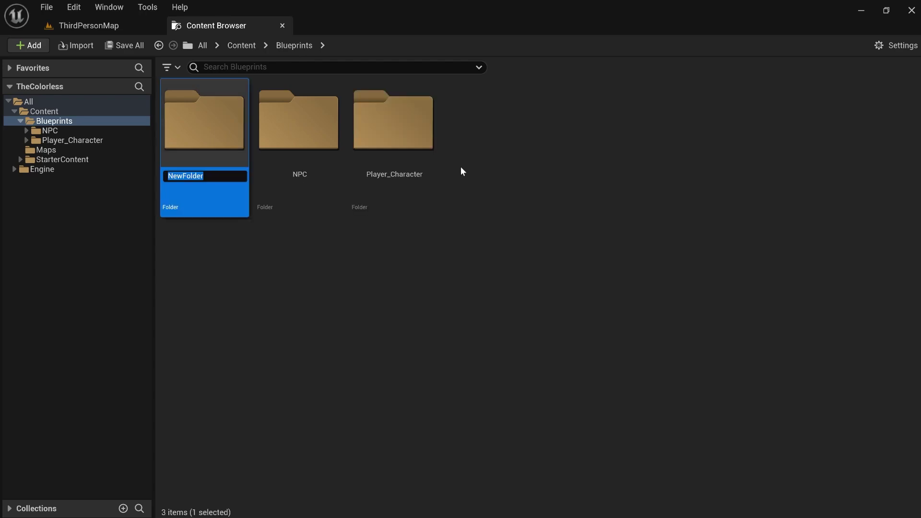
pyautogui.write('Props')
pyautogui.press('Return')
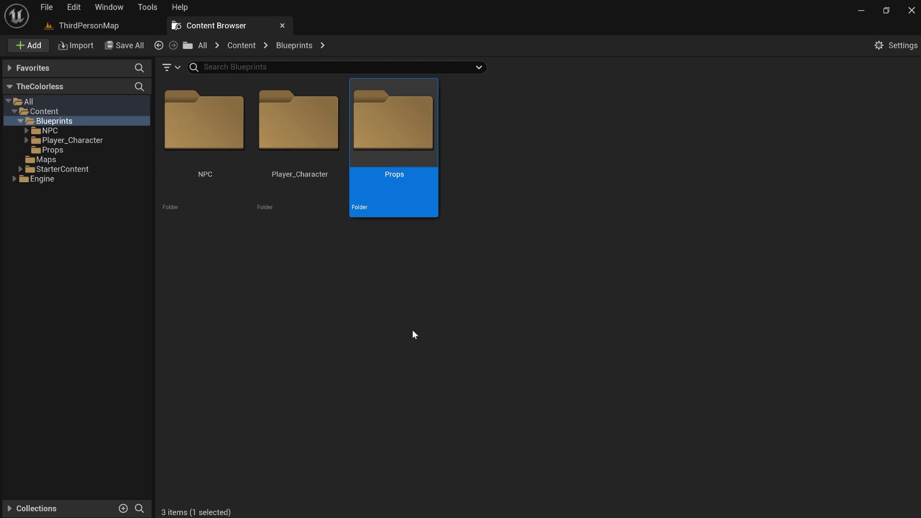
pyautogui.click(413, 331)
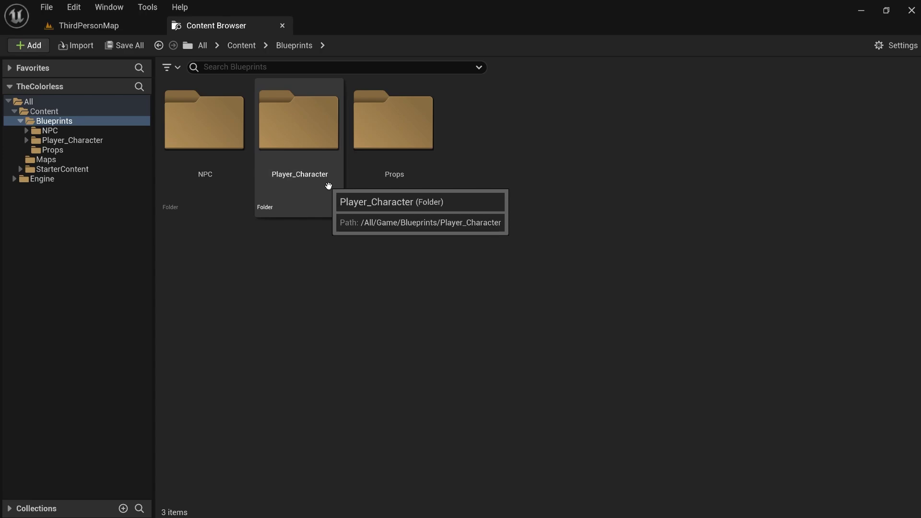
# Create a folder named Assets at the top level of the Content folder
pyautogui.click(242, 46)
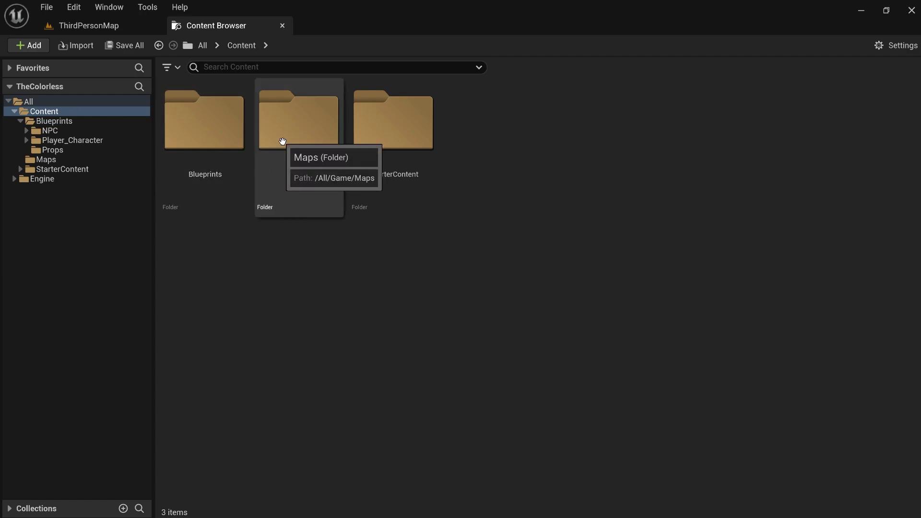
pyautogui.rightClick(263, 255)
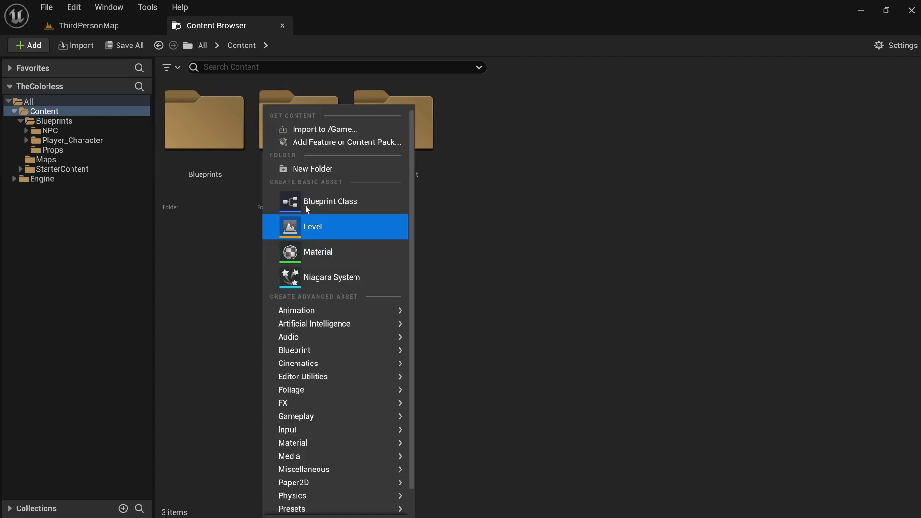
pyautogui.click(317, 167)
pyautogui.write('Asse')
pyautogui.write('ts')
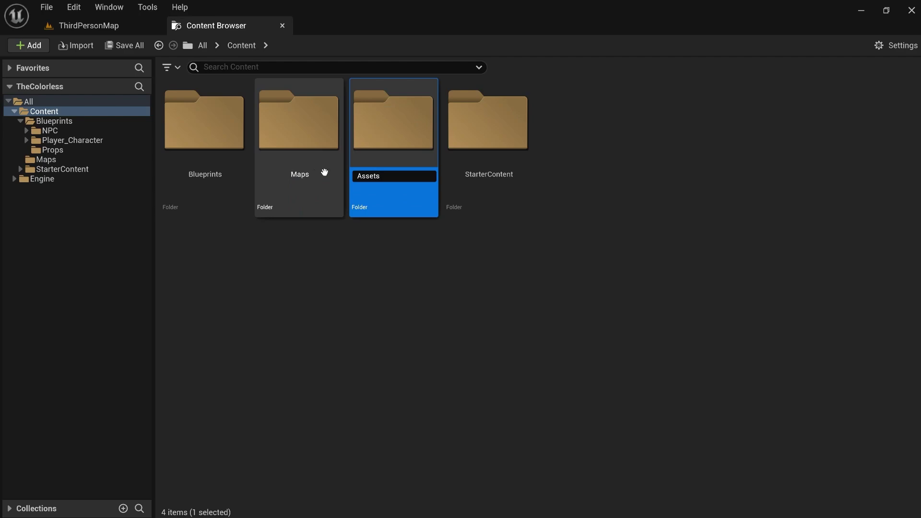
pyautogui.press('Return')
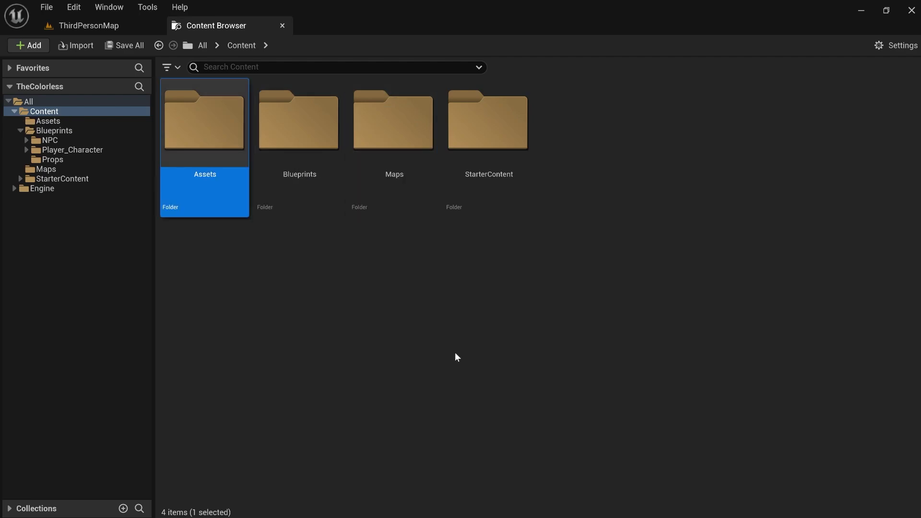
pyautogui.click(399, 329)
# Create a folder named Static_Mesh inside the Assets folder
pyautogui.doubleClick(241, 157)
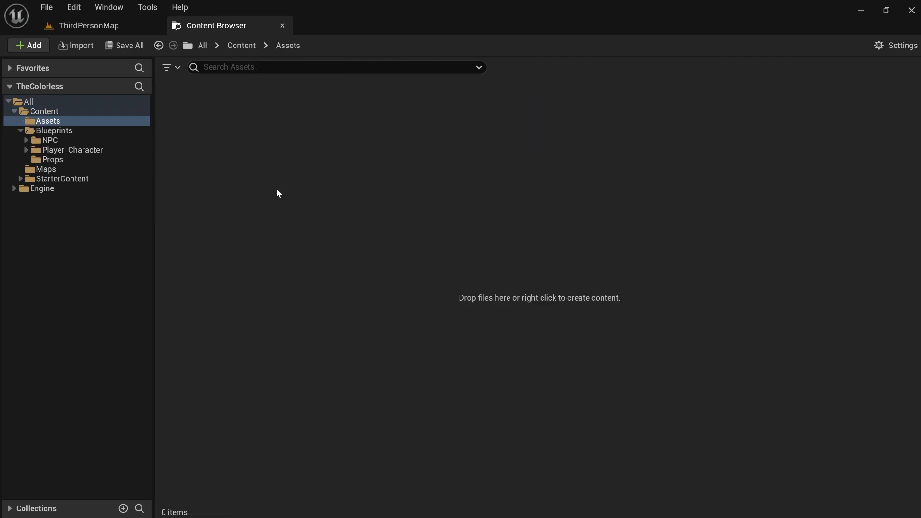
pyautogui.rightClick(277, 190)
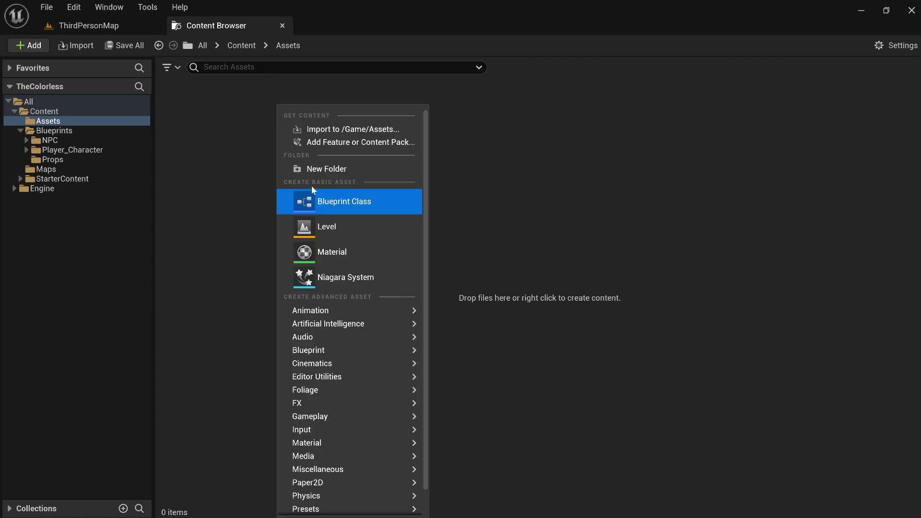
pyautogui.click(317, 173)
pyautogui.write('Staoic')
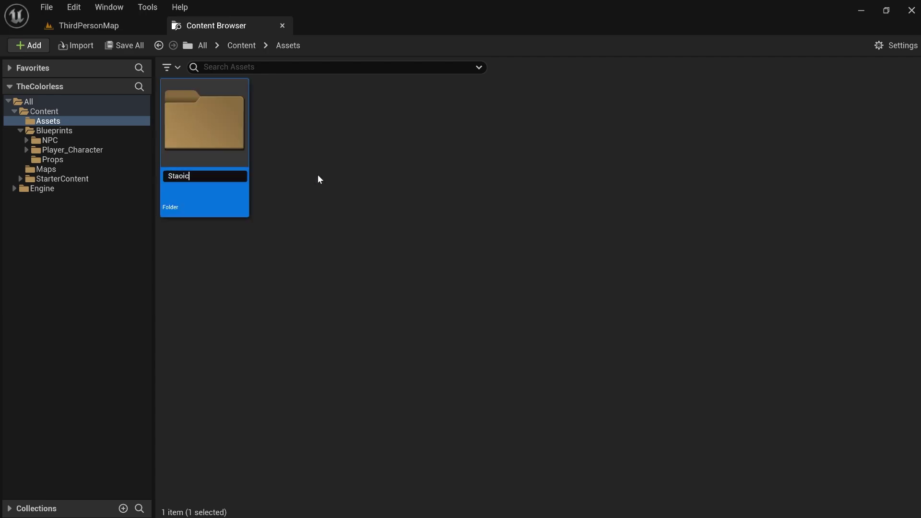
pyautogui.write('ti')
pyautogui.press('BackSpace')
pyautogui.press('BackSpace')
pyautogui.write('tic_Mesh')
pyautogui.press('Return')
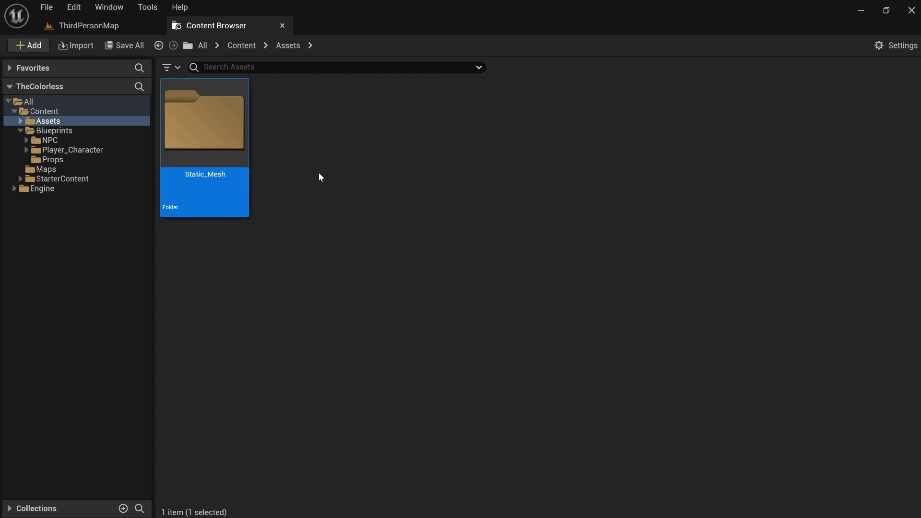
# Create a folder named Skeletal_Mesh inside the Assets folder
pyautogui.rightClick(318, 172)
pyautogui.click(335, 168)
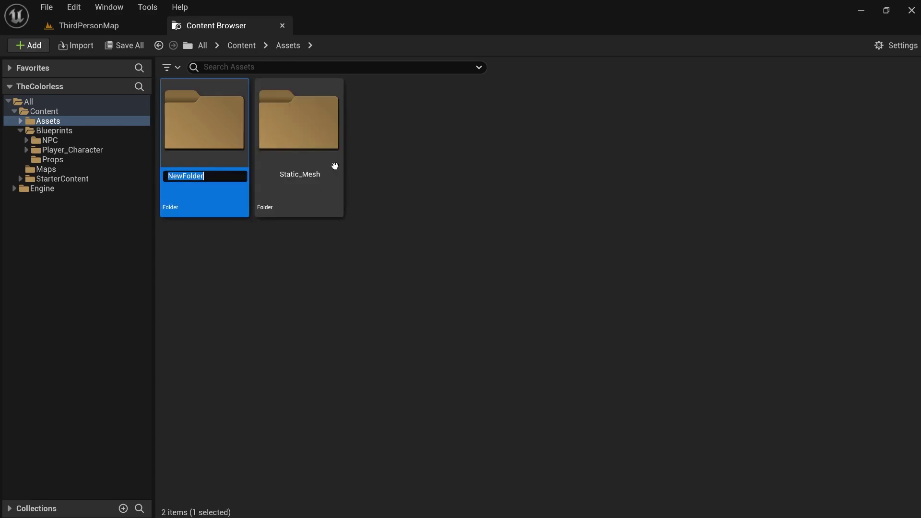
pyautogui.write('Sketl')
pyautogui.press('BackSpace')
pyautogui.press('BackSpace')
pyautogui.write('letal_Mesh')
pyautogui.press('Return')
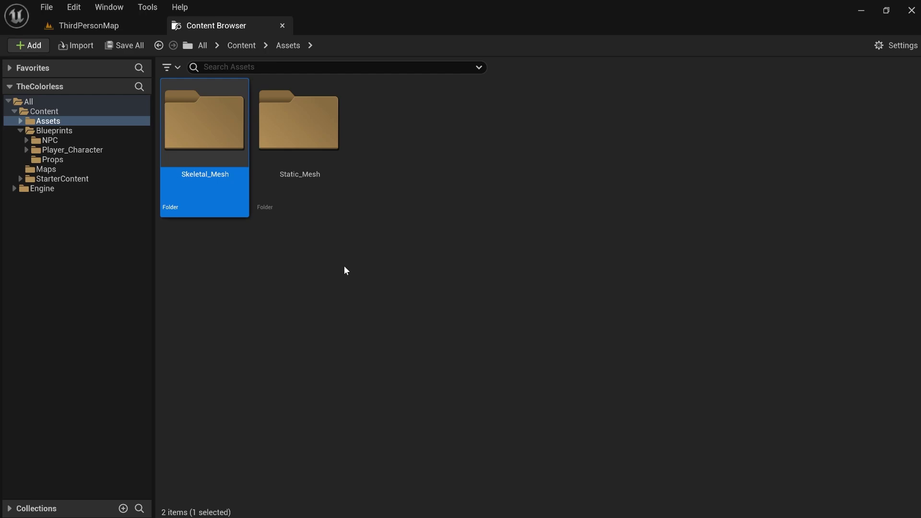
pyautogui.click(346, 270)
# Create a folder named Materials inside the Assets folder
pyautogui.rightClick(378, 266)
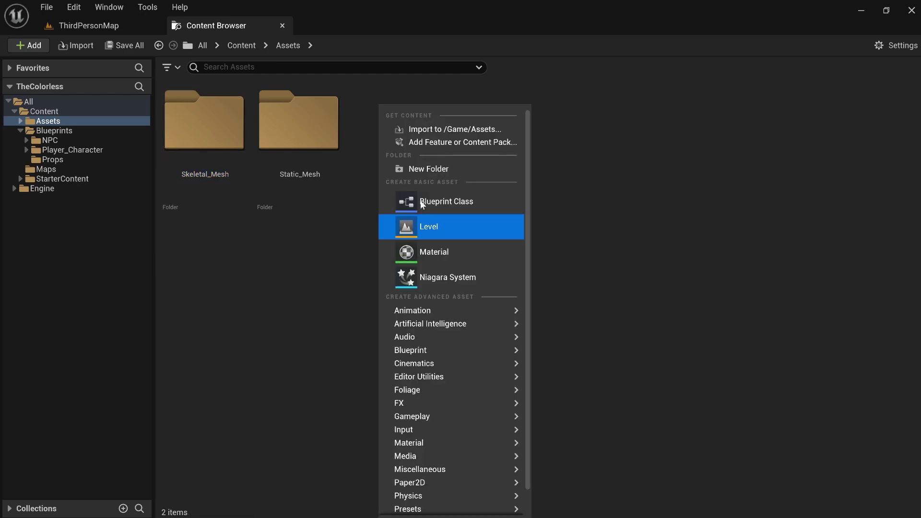
pyautogui.click(427, 172)
pyautogui.write('Materials')
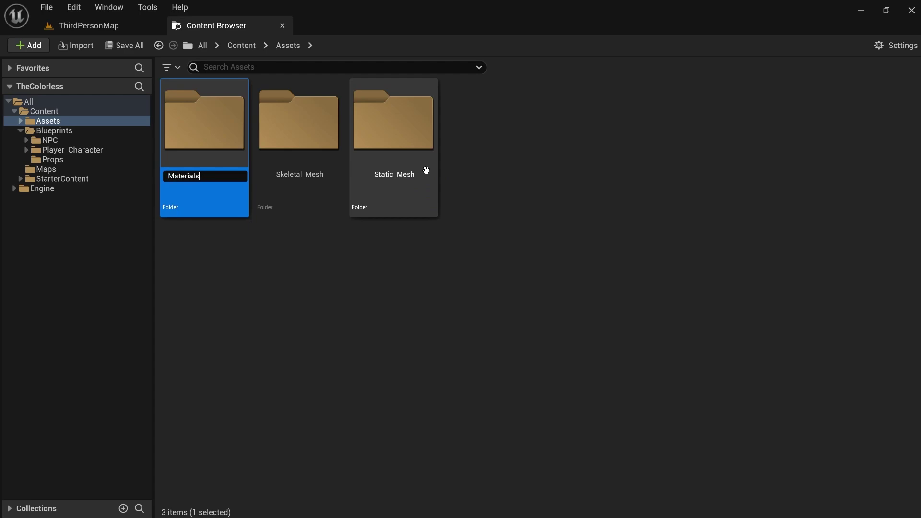
pyautogui.press('Return')
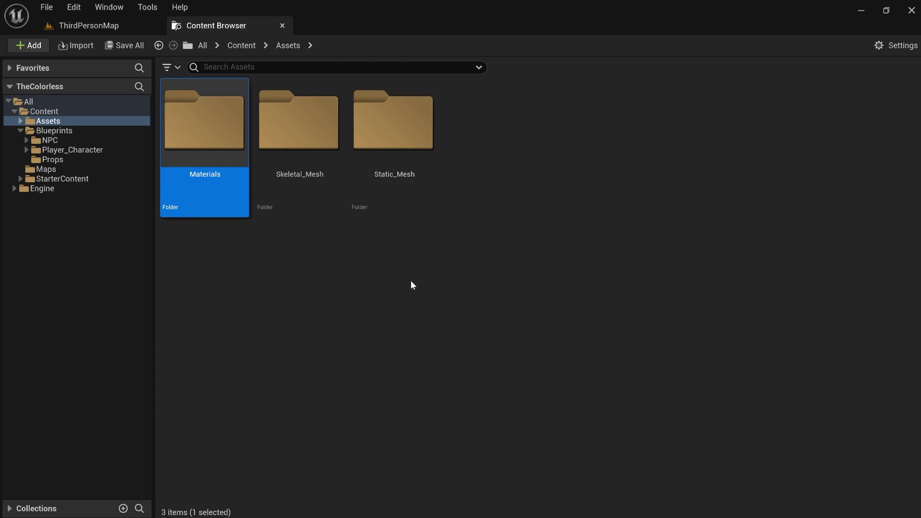
pyautogui.click(410, 281)
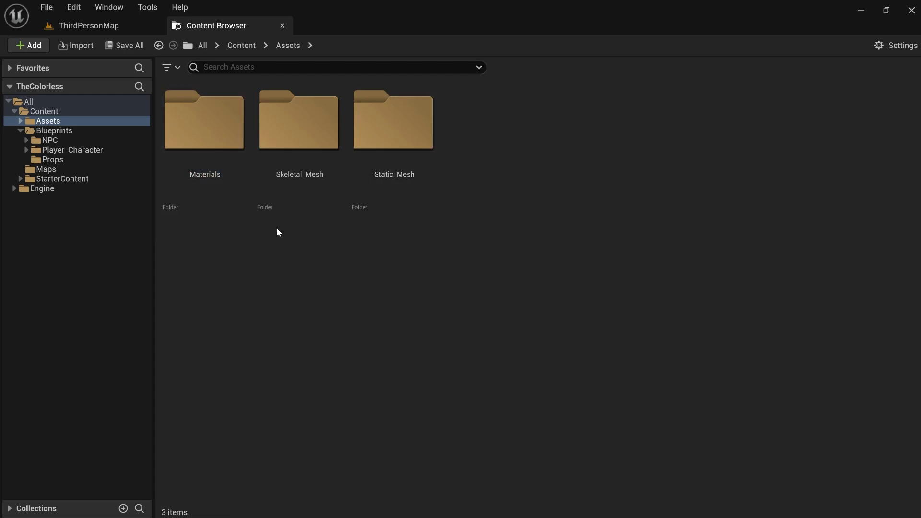
# Create a folder named FX inside the Assets folder
pyautogui.rightClick(456, 252)
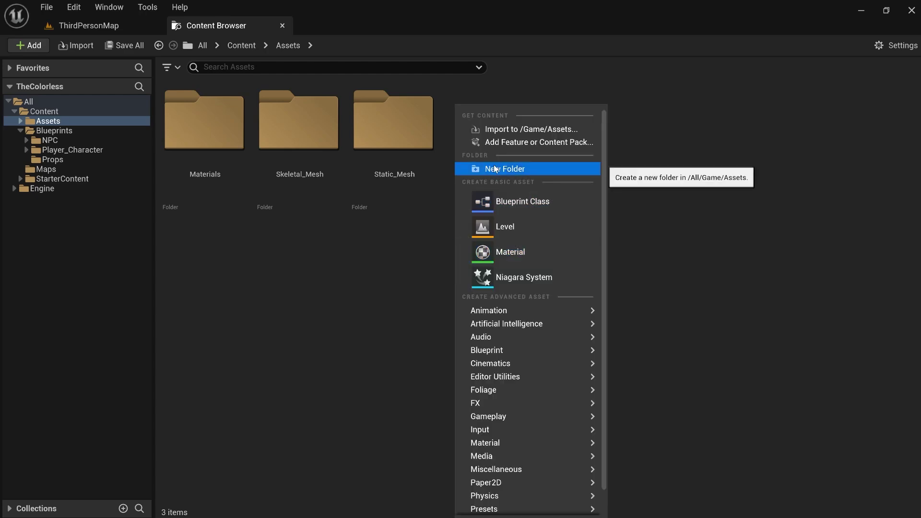
pyautogui.click(490, 168)
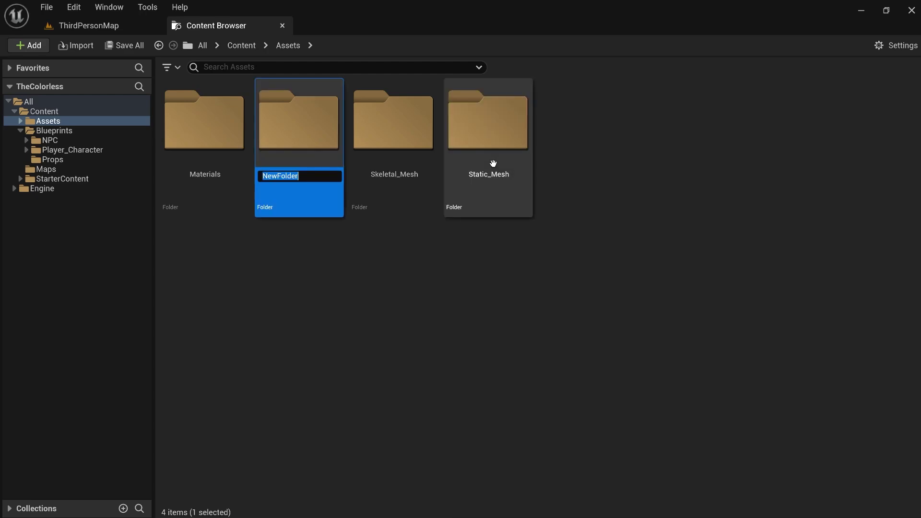
pyautogui.write('FX')
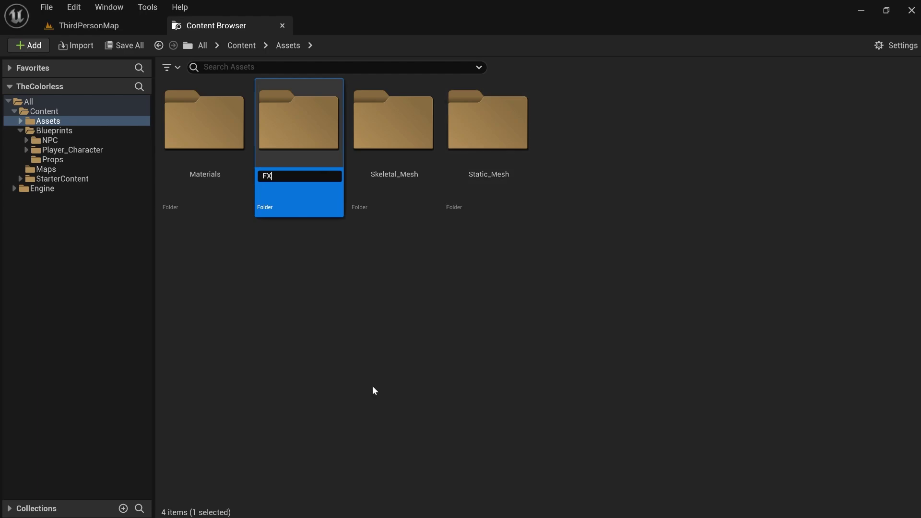
pyautogui.press('Return')
# Create a folder named Audio inside the Assets folder
pyautogui.rightClick(374, 381)
pyautogui.click(444, 171)
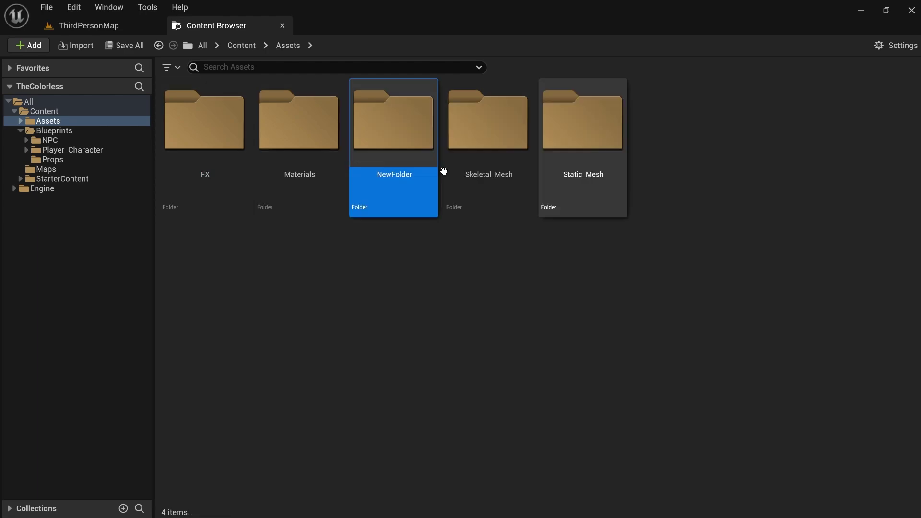
pyautogui.write('Audio')
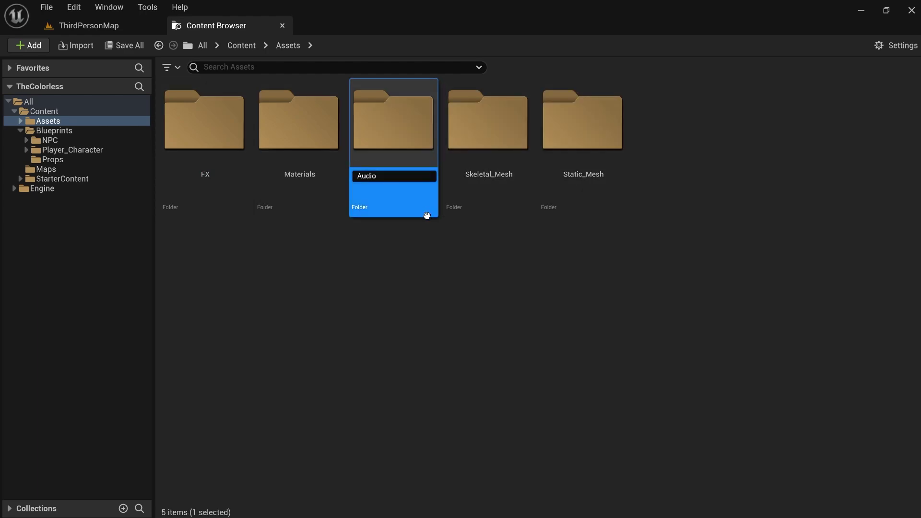
pyautogui.press('Return')
pyautogui.click(399, 254)
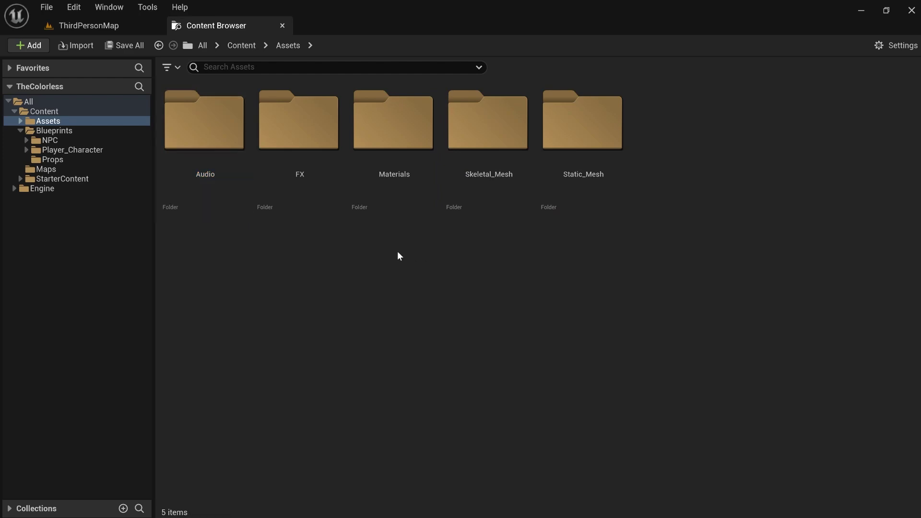
# Create a folder named Enviroment inside the Static_Mesh folder of Assets
pyautogui.click(249, 50)
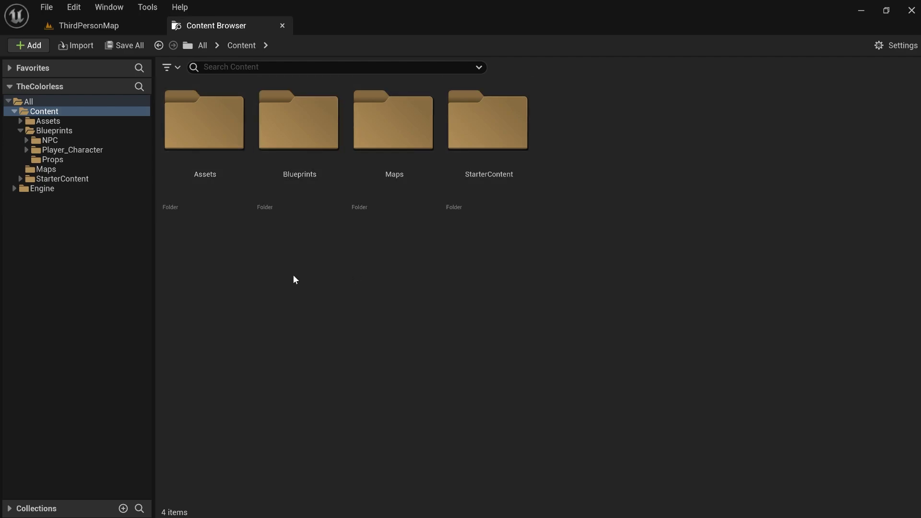
pyautogui.doubleClick(183, 96)
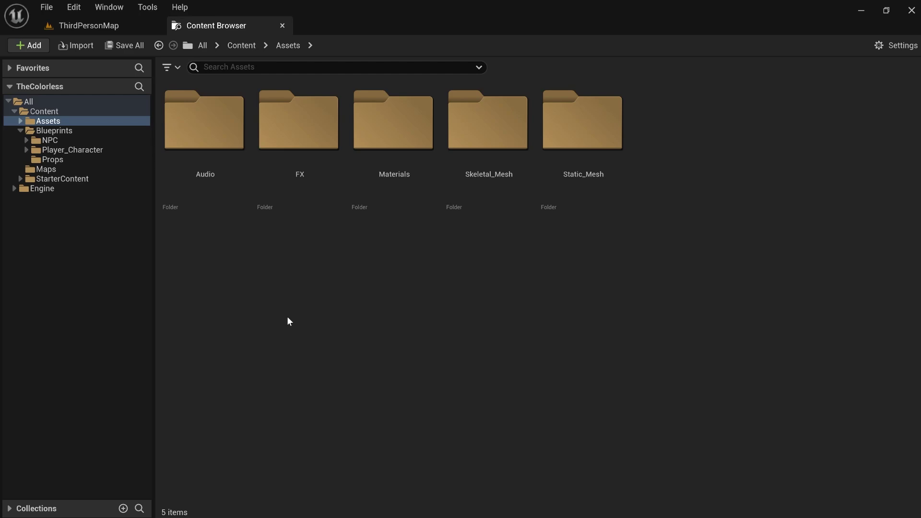
pyautogui.doubleClick(587, 144)
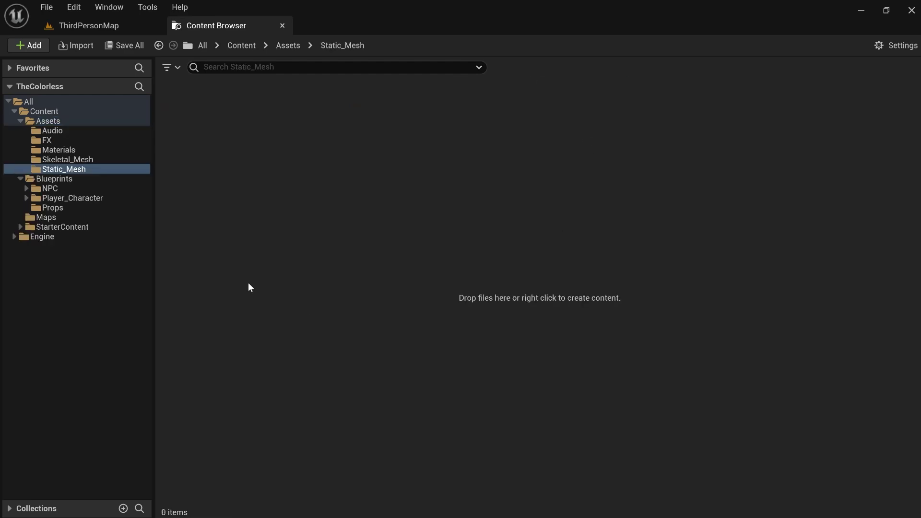
pyautogui.rightClick(293, 187)
pyautogui.click(320, 171)
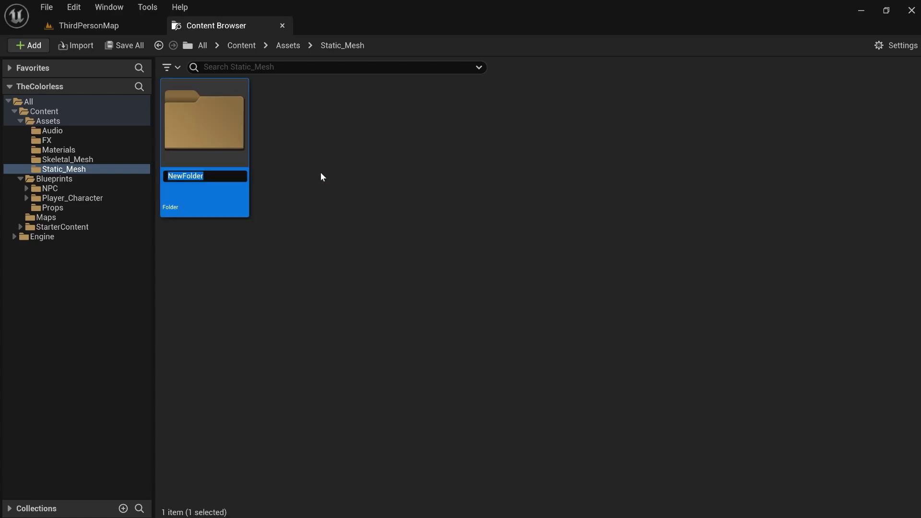
pyautogui.write('Enviroment')
pyautogui.press('Return')
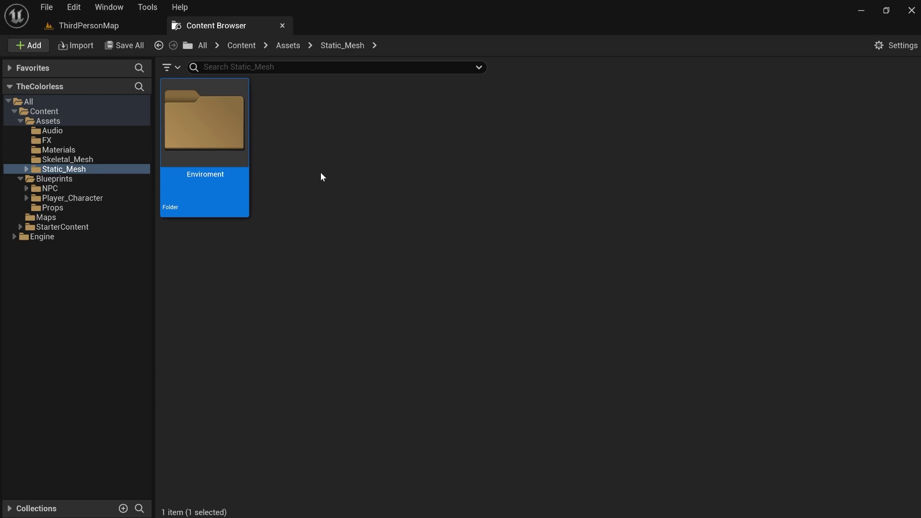
# Create a second folder named Weapons inside the Static_Mesh folder
pyautogui.rightClick(321, 174)
pyautogui.click(329, 169)
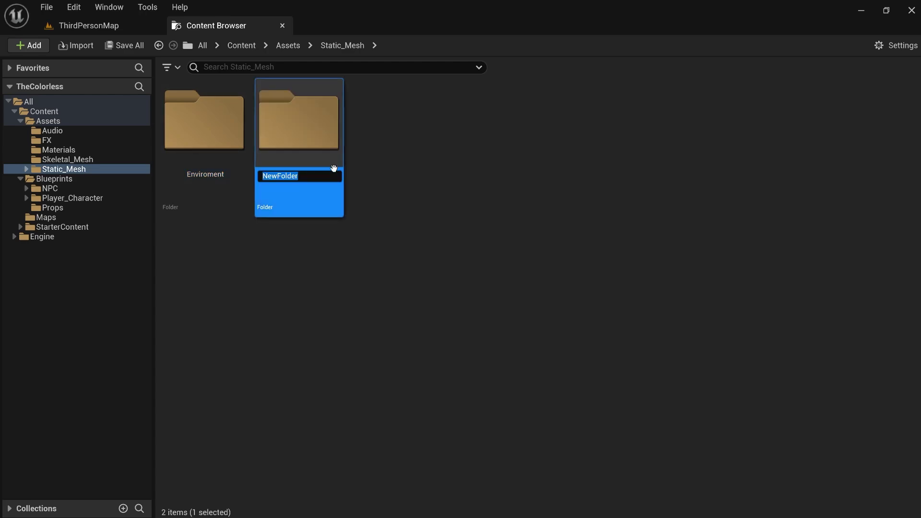
pyautogui.write('Weapons')
pyautogui.press('Return')
pyautogui.rightClick(406, 194)
pyautogui.click(353, 181)
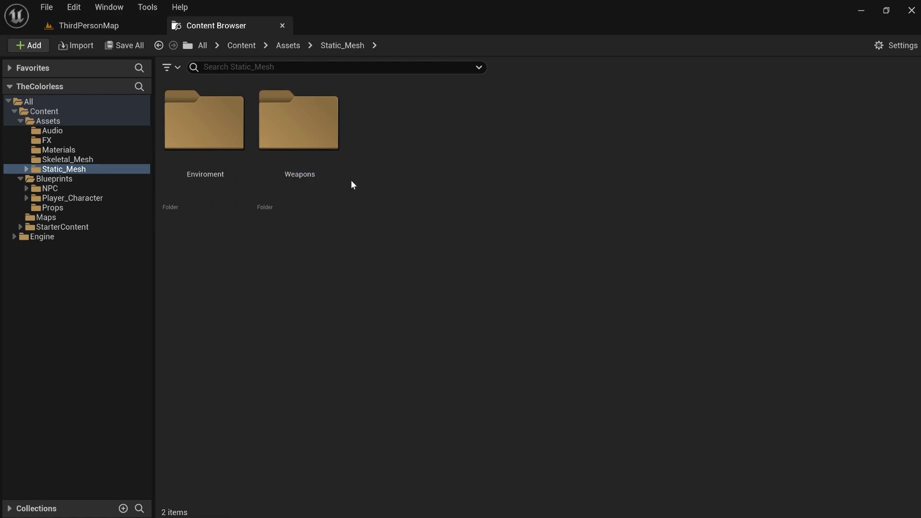
pyautogui.click(324, 176)
pyautogui.rightClick(321, 170)
pyautogui.click(406, 146)
pyautogui.rightClick(391, 161)
# Rename the Weapons folder inside Static_Mesh to Props
pyautogui.click(290, 176)
pyautogui.rightClick(290, 175)
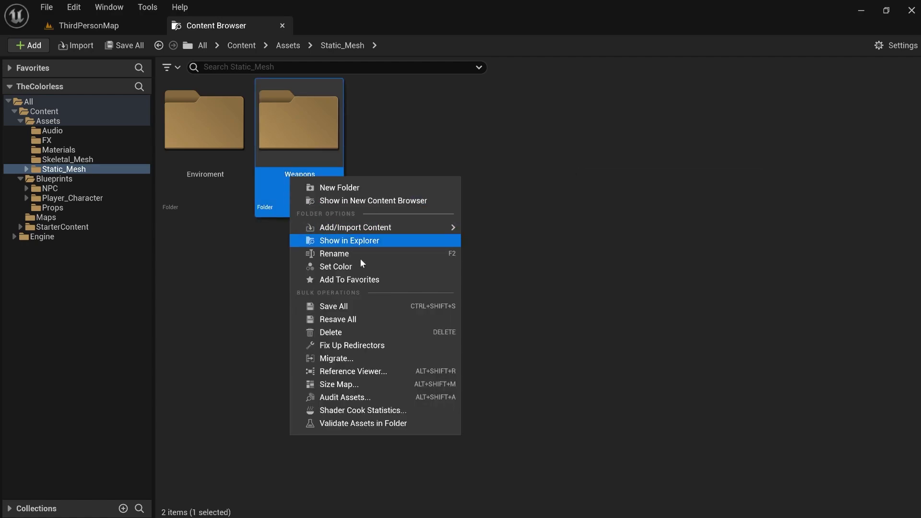
pyautogui.click(345, 256)
pyautogui.write('Props')
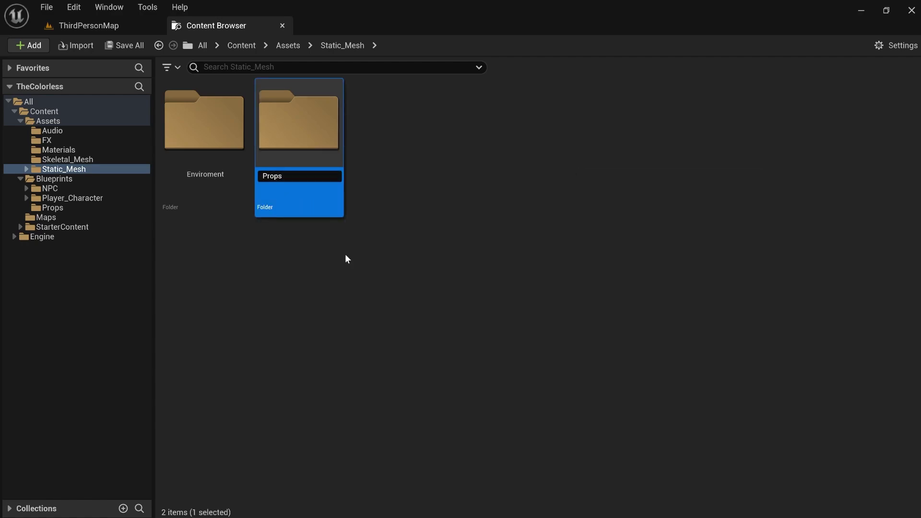
pyautogui.press('Return')
# Create a folder named Weapons inside the Props folder of Static_Mesh
pyautogui.doubleClick(307, 194)
pyautogui.rightClick(289, 191)
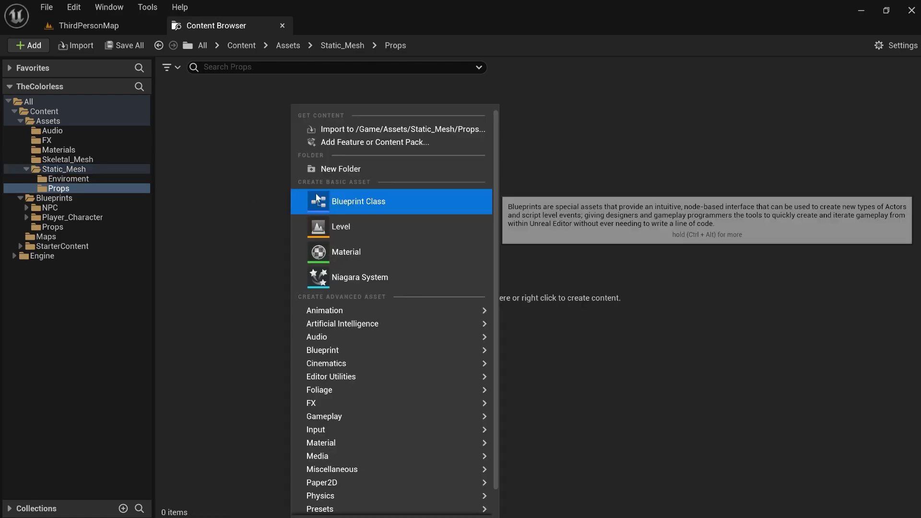
pyautogui.click(316, 109)
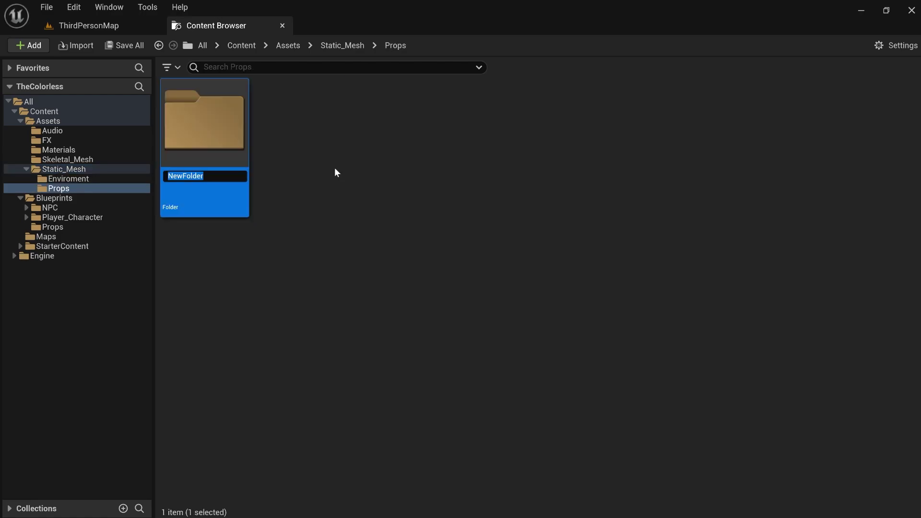
pyautogui.write('Weapons')
pyautogui.press('Return')
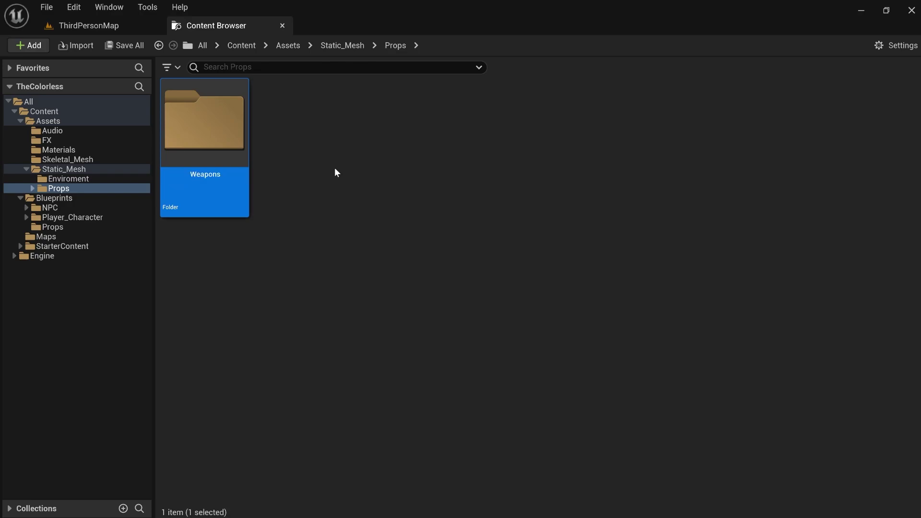
# Create a folder named Armour beside Weapons in the Static_Mesh Props folder
pyautogui.rightClick(334, 168)
pyautogui.click(366, 167)
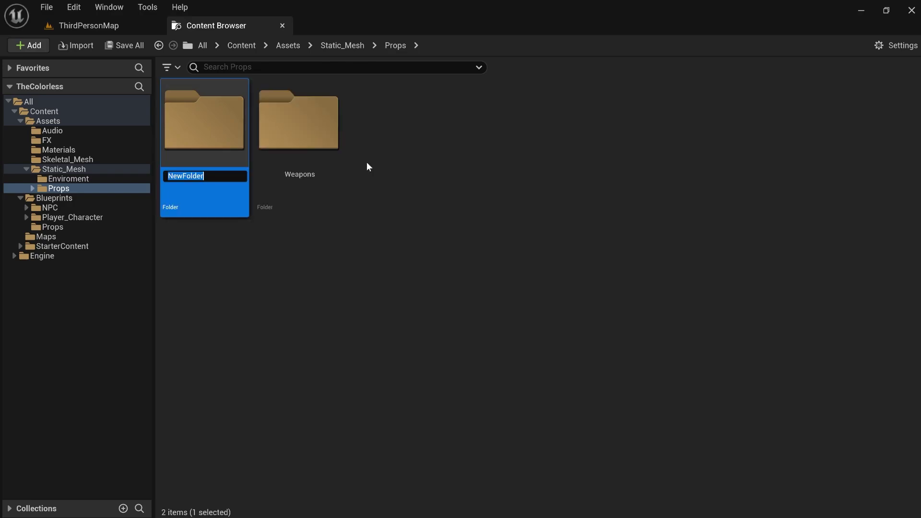
pyautogui.write('Armour')
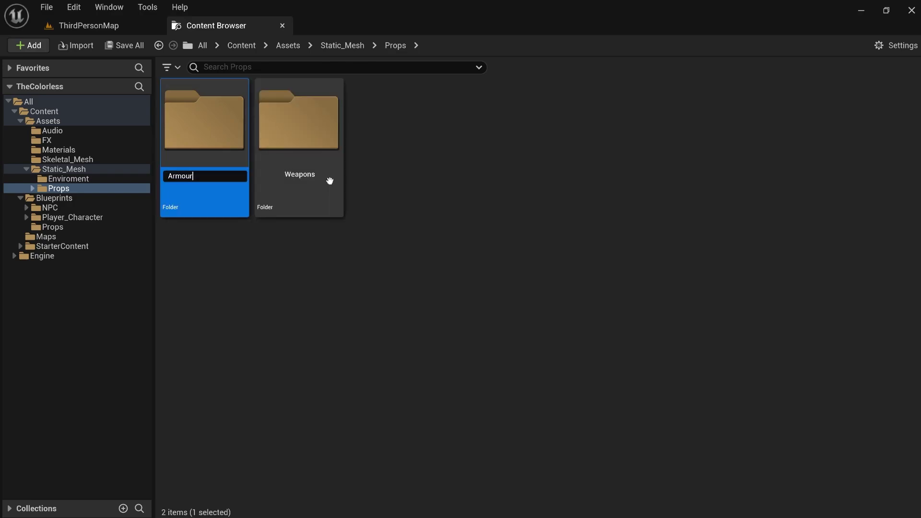
pyautogui.press('Return')
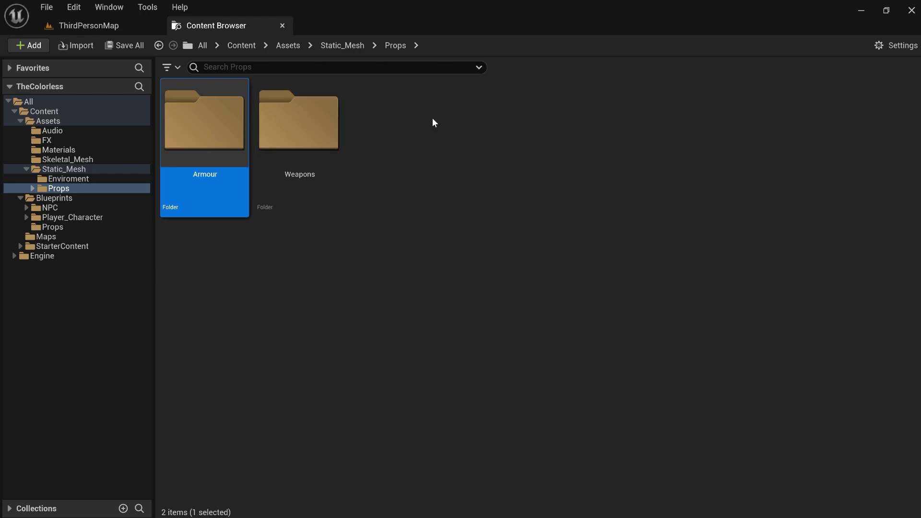
# Look through Static_Mesh's Enviroment and Props subfolders and the Skeletal_Mesh folder, returning to Assets
pyautogui.click(342, 45)
pyautogui.doubleClick(183, 125)
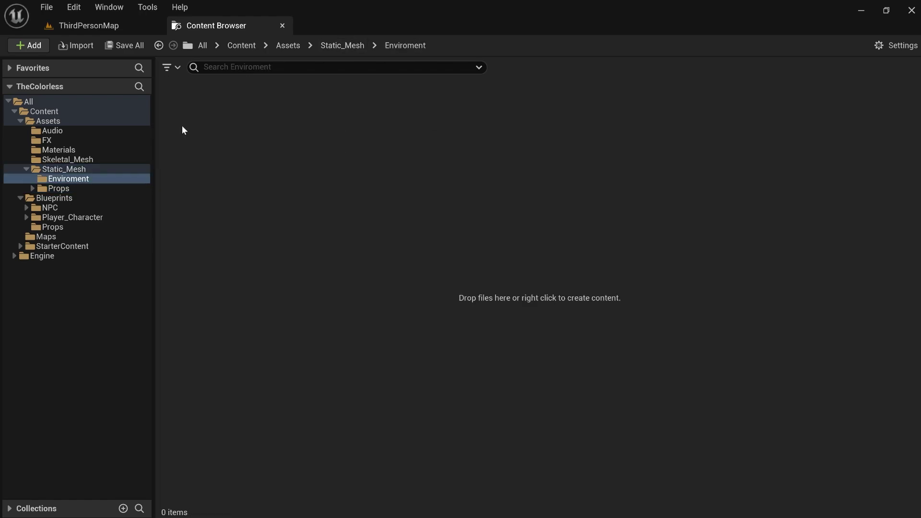
pyautogui.rightClick(310, 128)
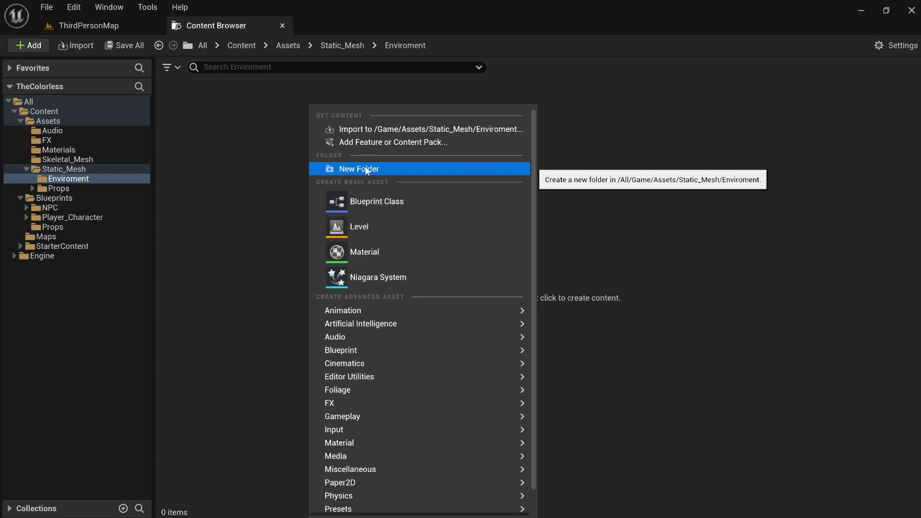
pyautogui.click(355, 45)
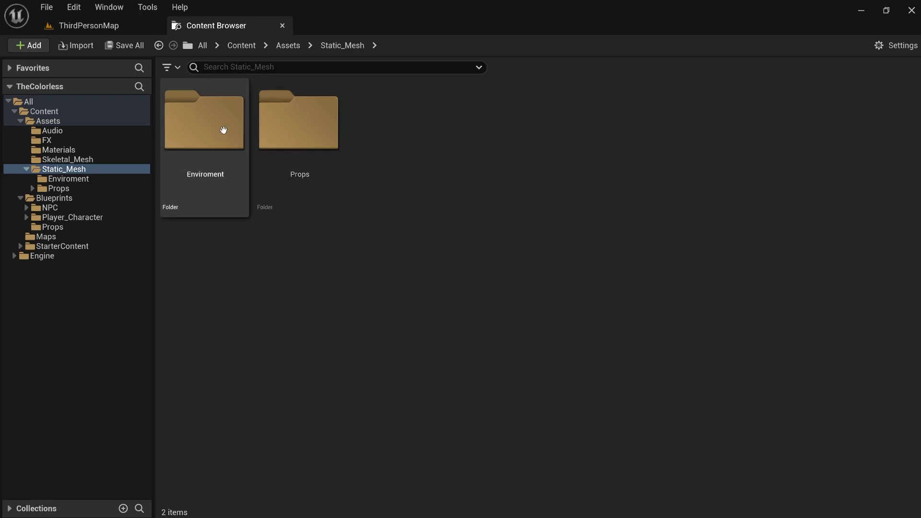
pyautogui.click(324, 130)
pyautogui.doubleClick(324, 130)
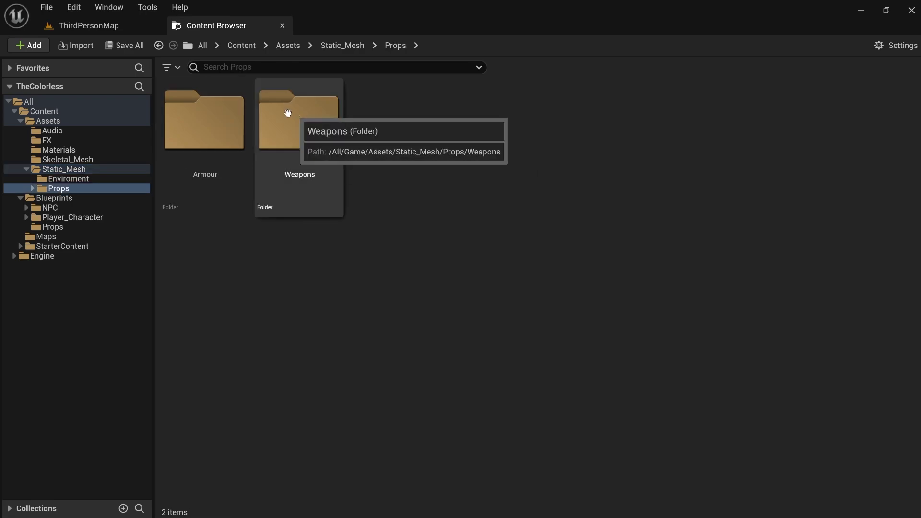
pyautogui.click(335, 46)
pyautogui.click(300, 45)
pyautogui.doubleClick(481, 157)
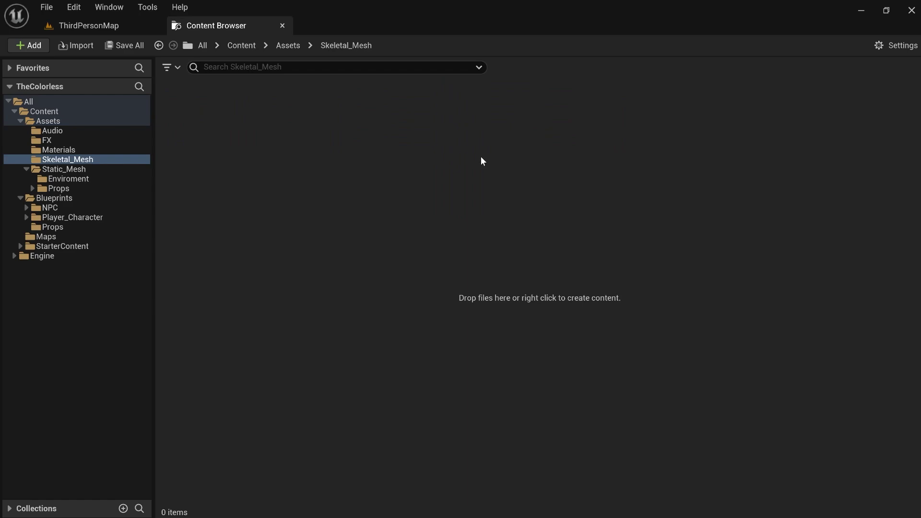
pyautogui.click(289, 45)
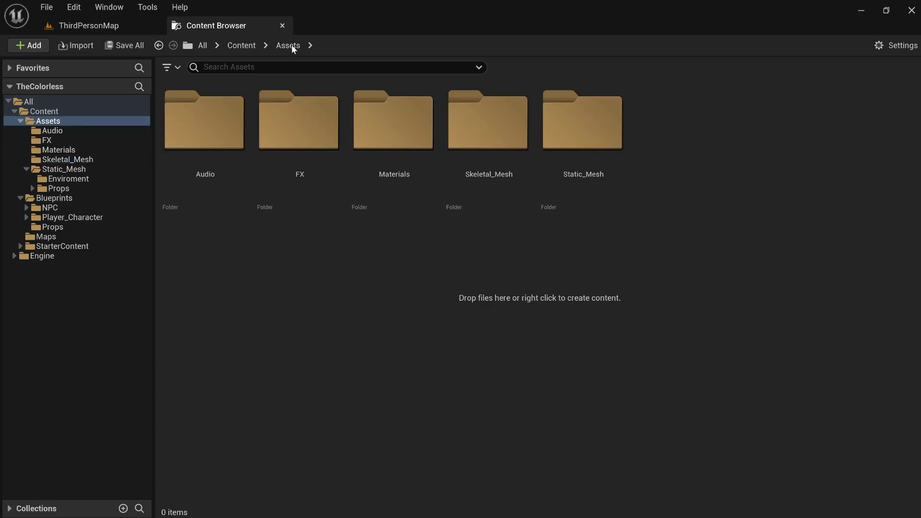
pyautogui.rightClick(471, 261)
pyautogui.click(410, 269)
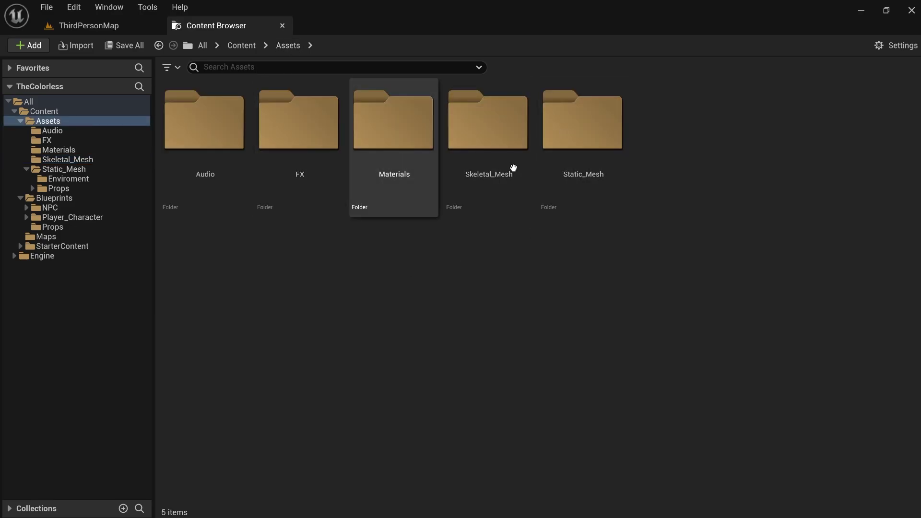
# Create a folder named Player_Character inside the Skeletal_Mesh folder of Assets
pyautogui.doubleClick(489, 135)
pyautogui.rightClick(314, 171)
pyautogui.click(371, 168)
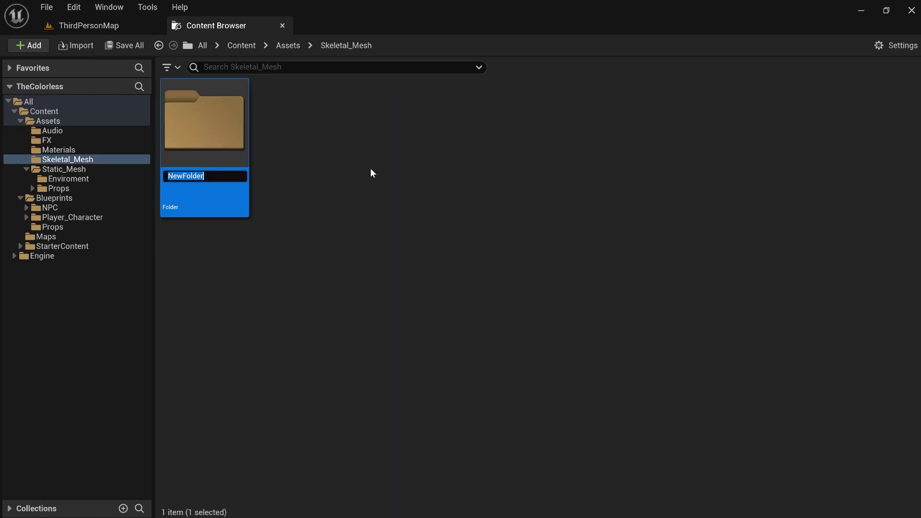
pyautogui.write('Player_Character')
pyautogui.press('BackSpace')
pyautogui.press('BackSpace')
pyautogui.press('BackSpace')
pyautogui.write('ter')
pyautogui.press('Return')
# Create a folder named Mesh inside the Player_Character folder of Skeletal_Mesh
pyautogui.doubleClick(241, 142)
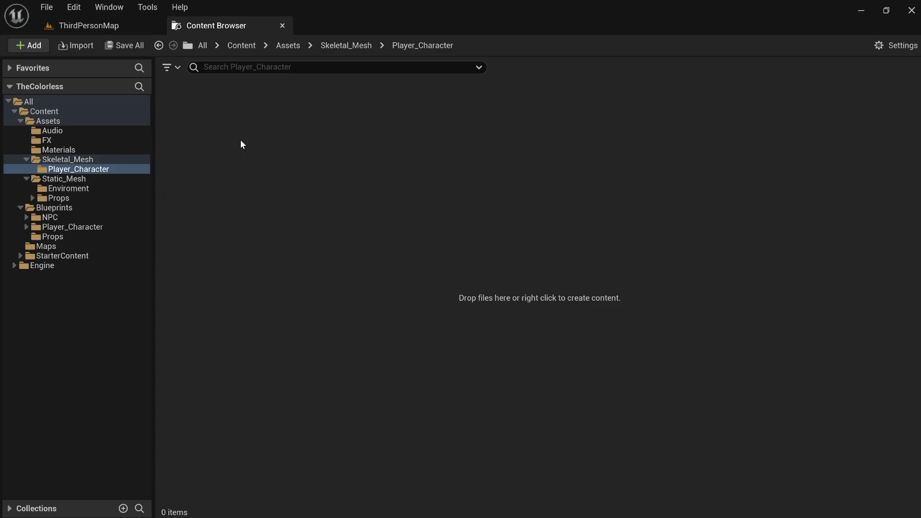
pyautogui.rightClick(313, 196)
pyautogui.click(346, 111)
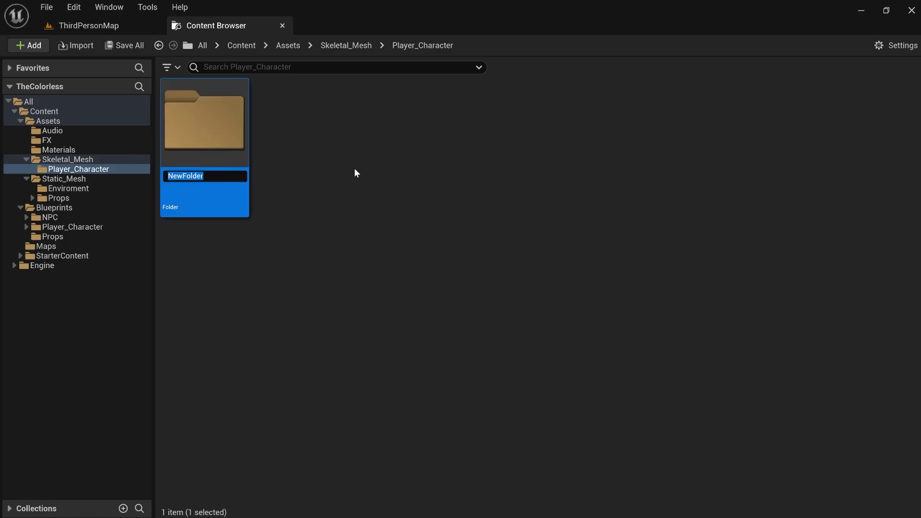
pyautogui.write('Mesh')
pyautogui.press('Return')
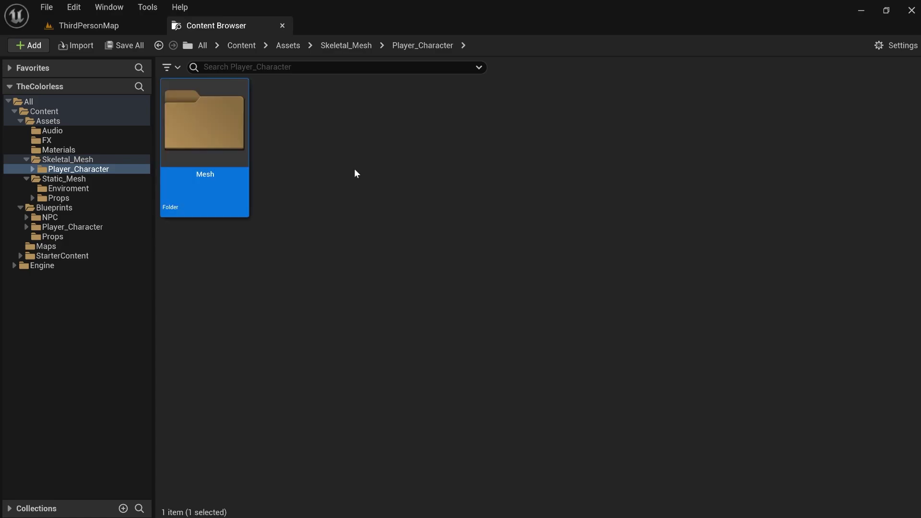
# Create a folder named Materials beside Mesh in the Skeletal_Mesh Player_Character folder
pyautogui.rightClick(354, 169)
pyautogui.click(366, 171)
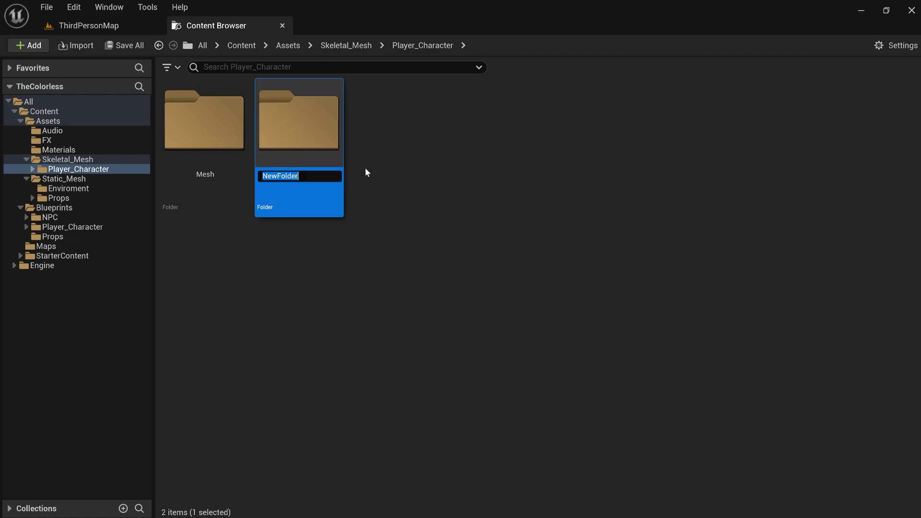
pyautogui.write('Material;')
pyautogui.press('BackSpace')
pyautogui.write('s')
pyautogui.press('Return')
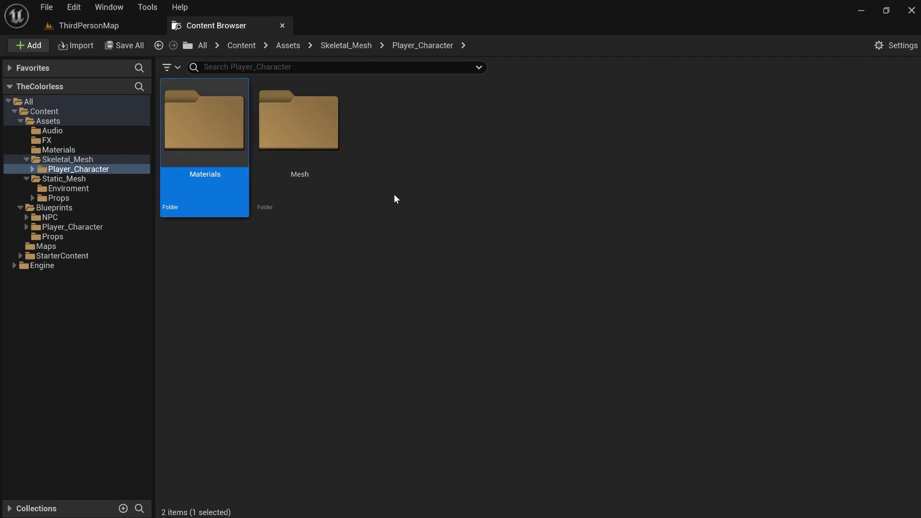
# Create a folder named Animation inside the Skeletal_Mesh Player_Character folder
pyautogui.click(390, 154)
pyautogui.rightClick(396, 152)
pyautogui.click(436, 165)
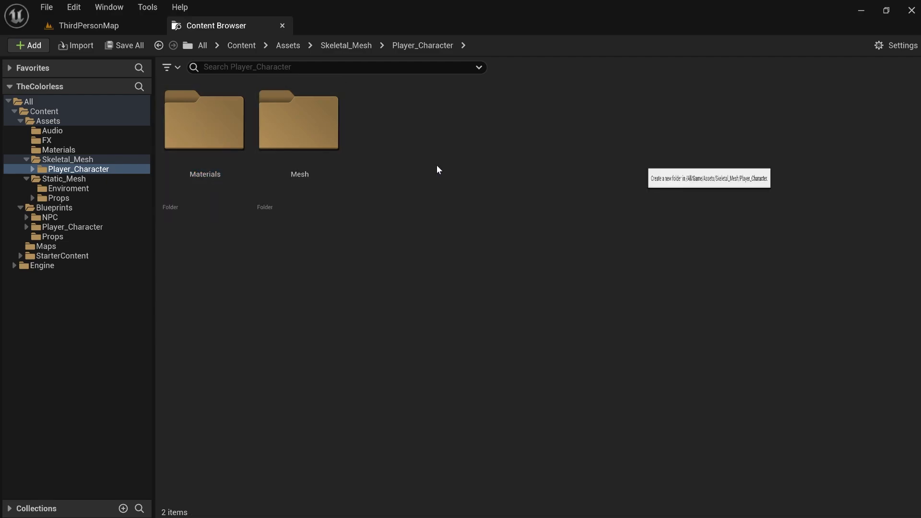
pyautogui.write('Animation')
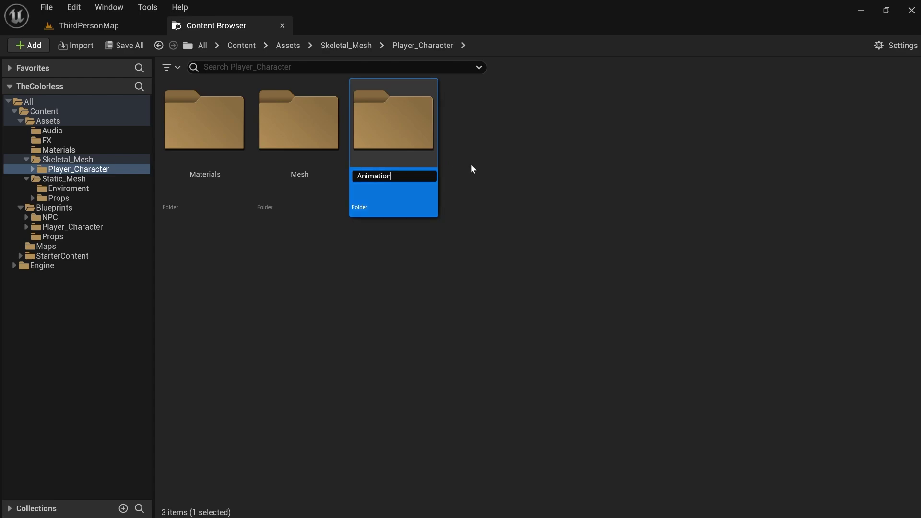
pyautogui.press('Return')
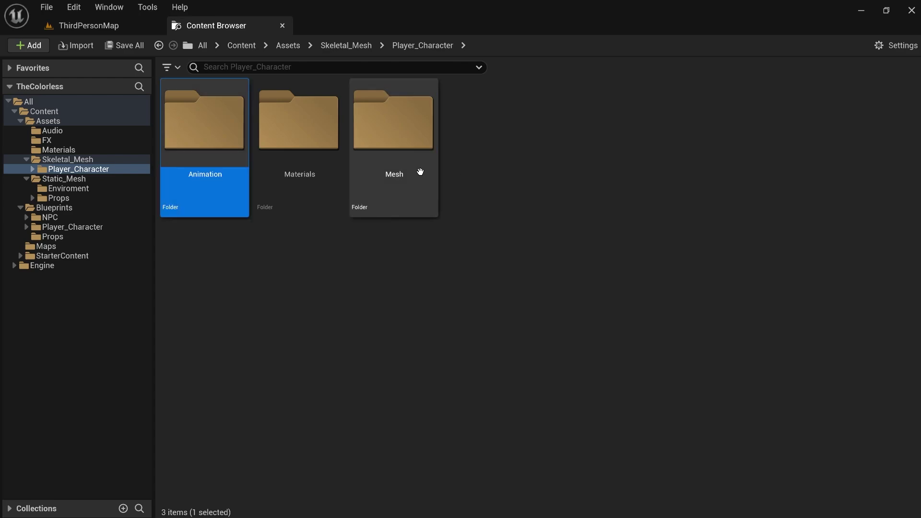
pyautogui.click(313, 242)
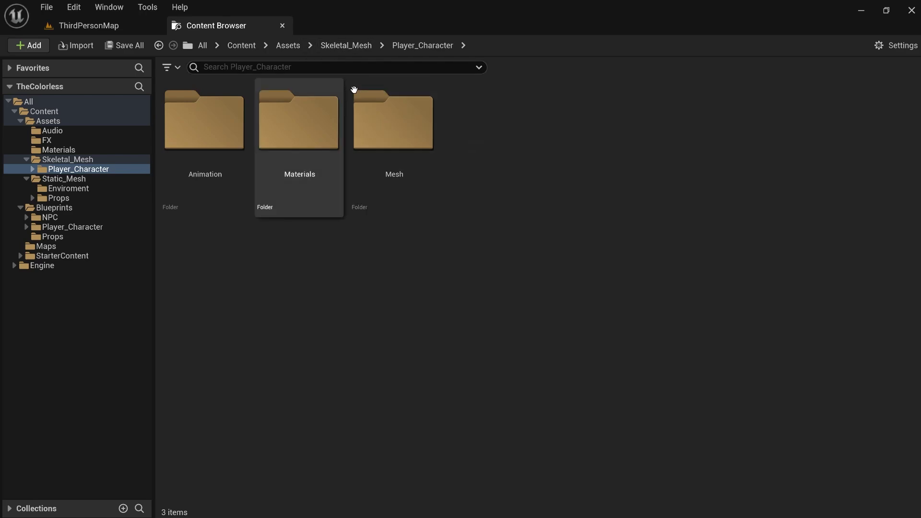
# Review the Skeletal_Mesh and Player_Character folders, then return to the top-level Content folder
pyautogui.click(350, 43)
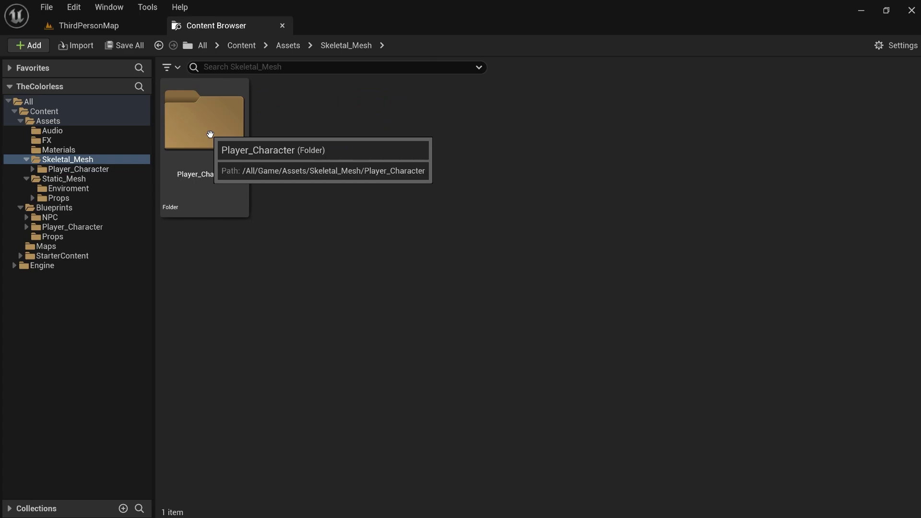
pyautogui.doubleClick(210, 133)
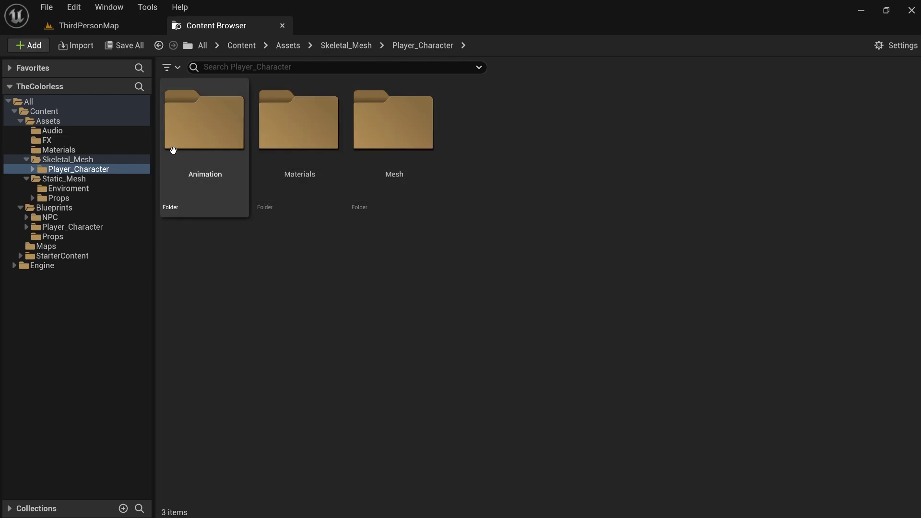
pyautogui.hotkey('alt', 'Left')
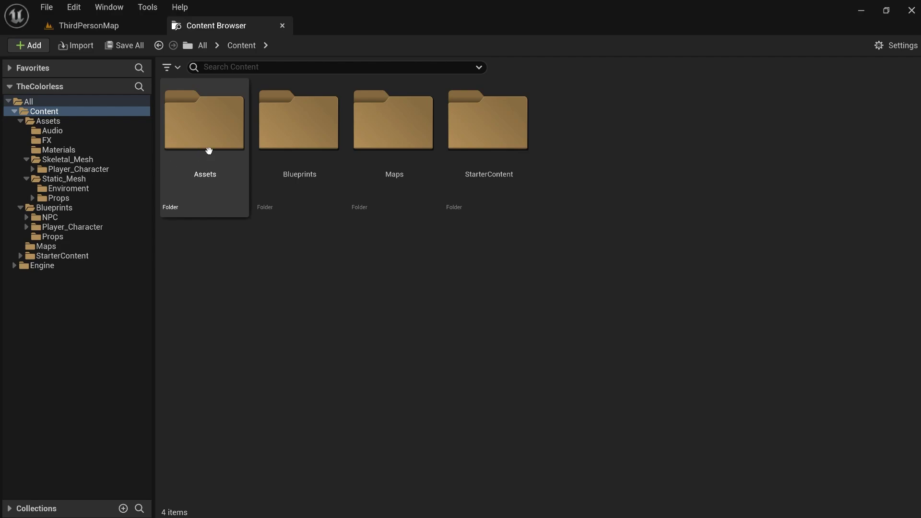
# Create a folder named UI in the top-level Content folder
pyautogui.rightClick(485, 273)
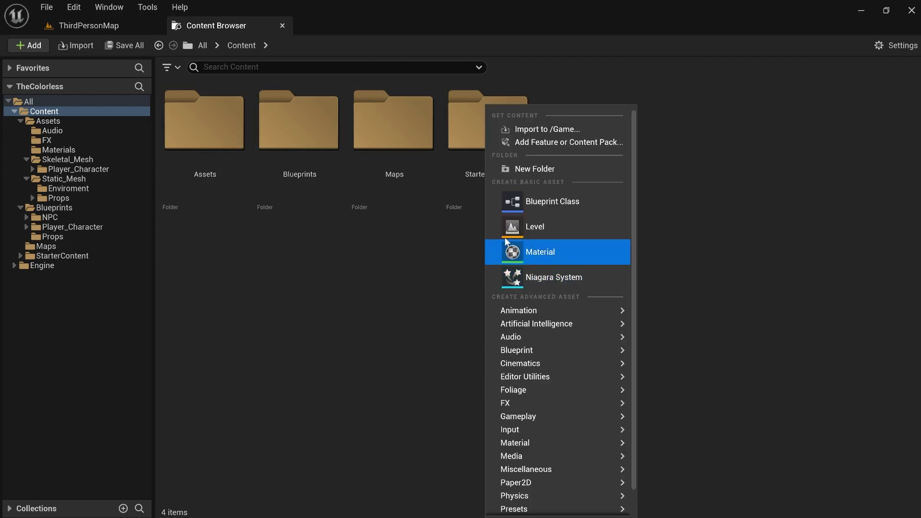
pyautogui.click(530, 168)
pyautogui.write('U')
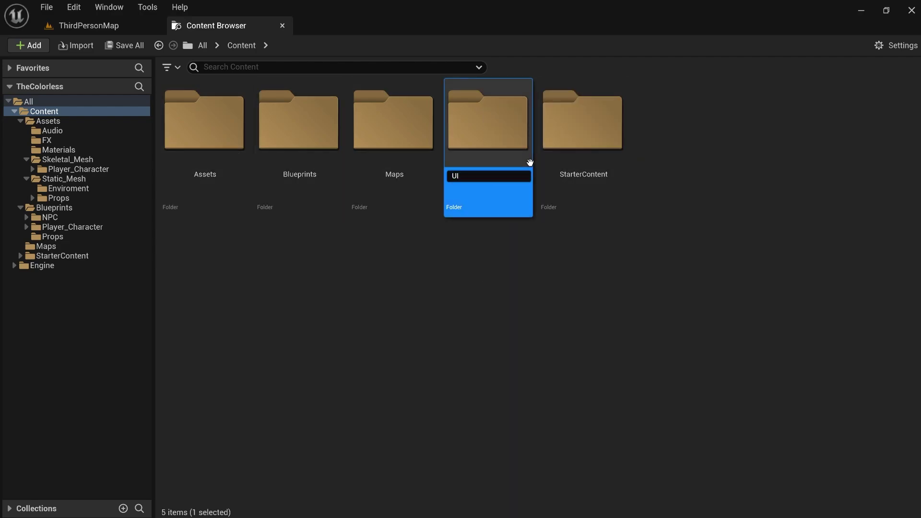
pyautogui.write('I')
pyautogui.press('Return')
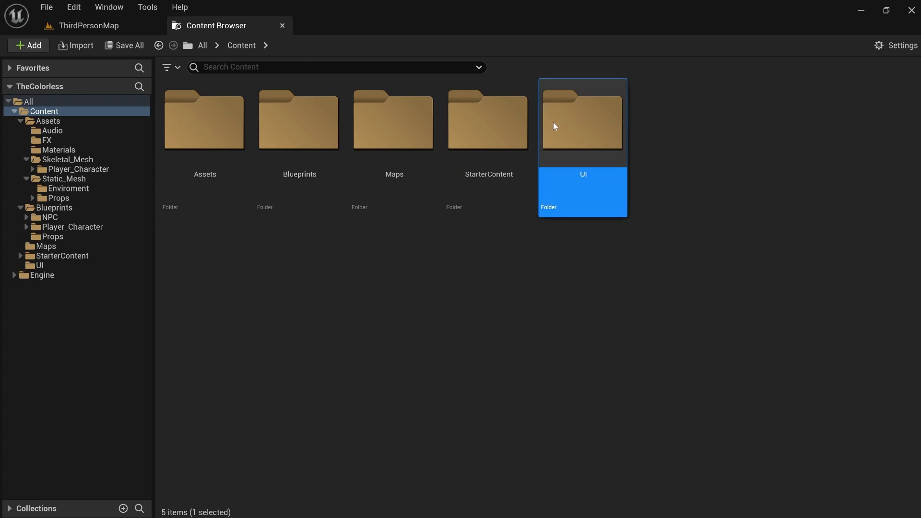
# Create a folder named HUD inside the UI folder
pyautogui.doubleClick(609, 132)
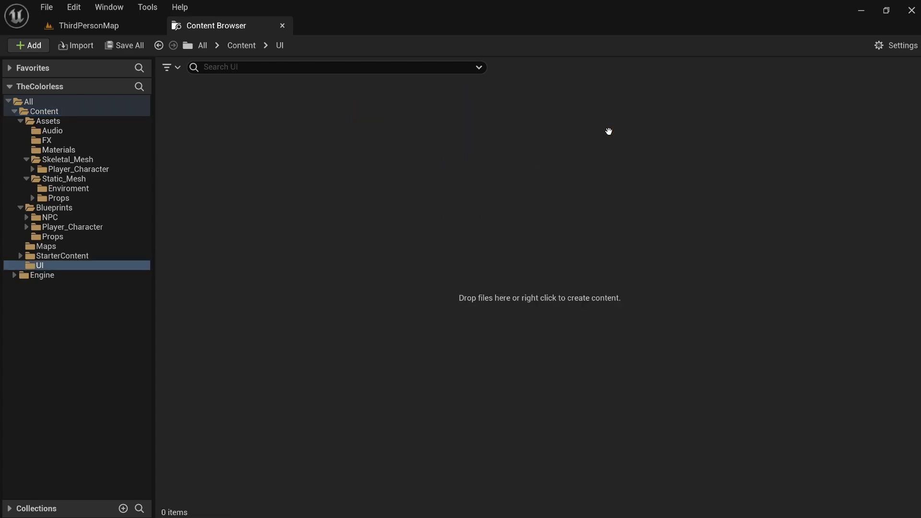
pyautogui.rightClick(383, 183)
pyautogui.click(422, 169)
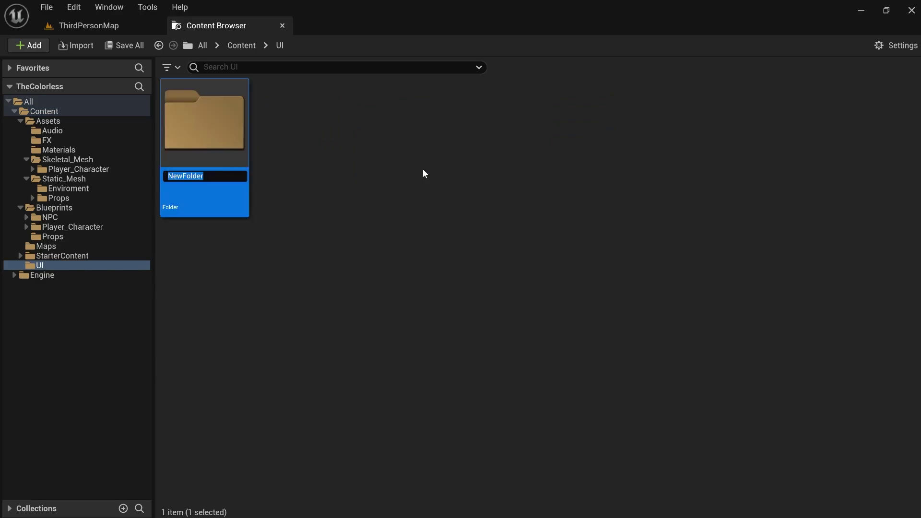
pyautogui.write('HUD')
pyautogui.press('Return')
# Create a folder named Main_Menu beside HUD in the UI folder
pyautogui.rightClick(433, 168)
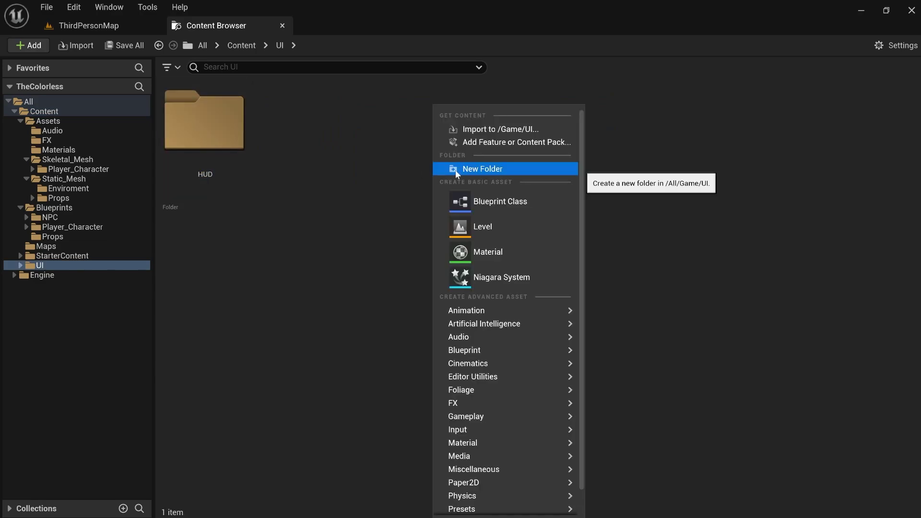
pyautogui.click(456, 171)
pyautogui.write('Main')
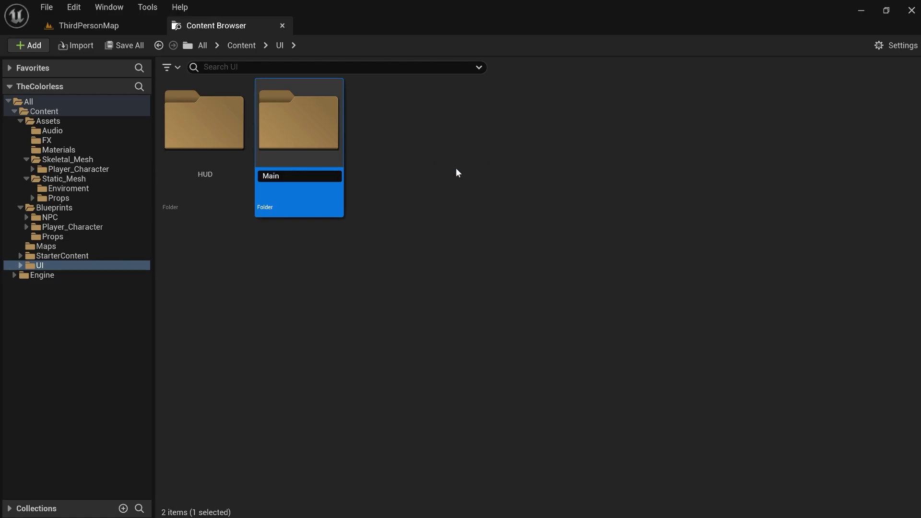
pyautogui.write('_Menu')
pyautogui.press('Return')
# Create a folder named Pause_Menu in the UI folder, alongside HUD and Main_Menu
pyautogui.rightClick(440, 157)
pyautogui.click(499, 166)
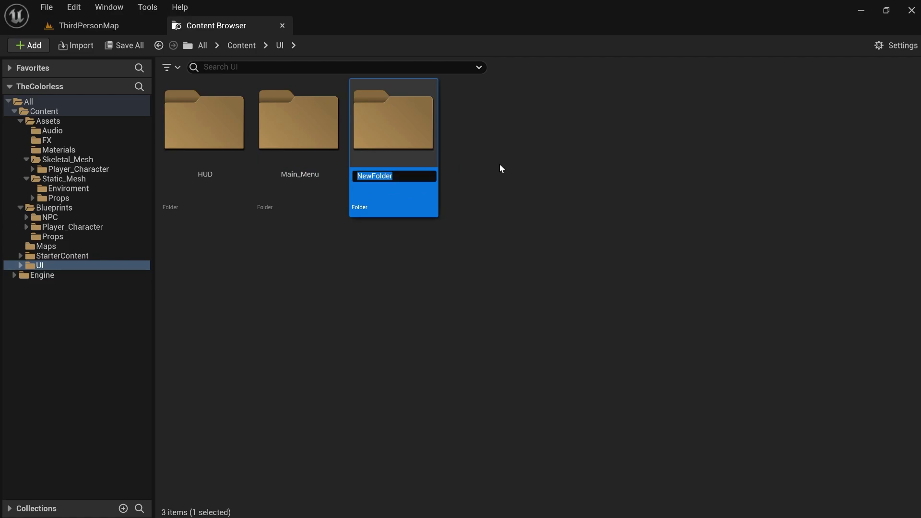
pyautogui.write('Pause_Menu')
pyautogui.press('Return')
# Create a folder named Art inside the HUD folder of UI
pyautogui.doubleClick(231, 140)
pyautogui.rightClick(238, 147)
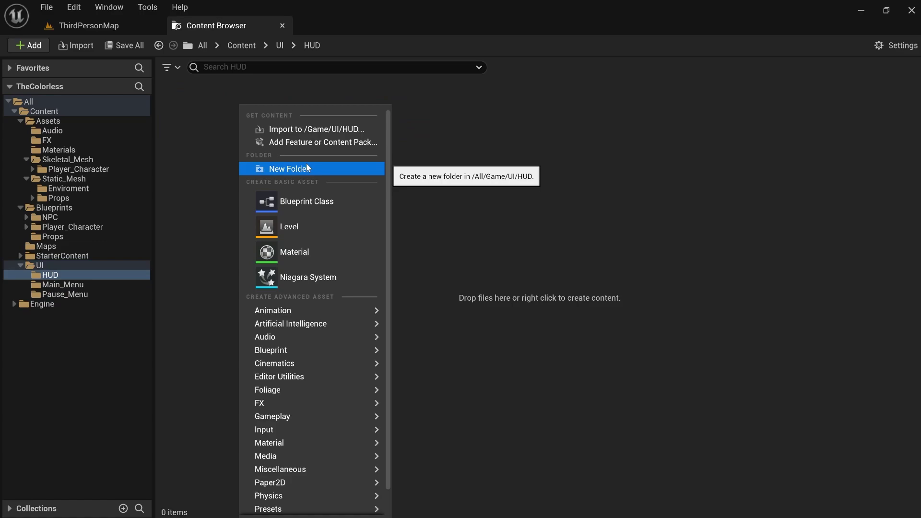
pyautogui.click(307, 165)
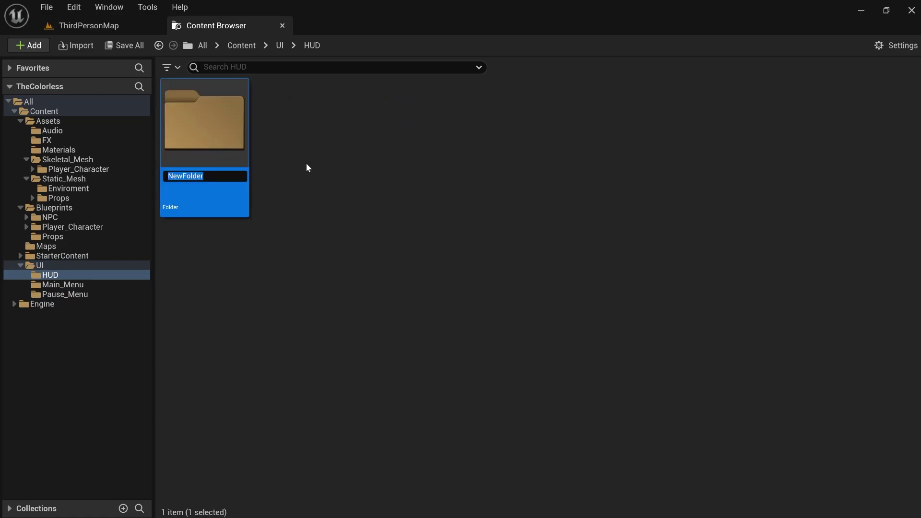
pyautogui.write('Art')
pyautogui.press('Return')
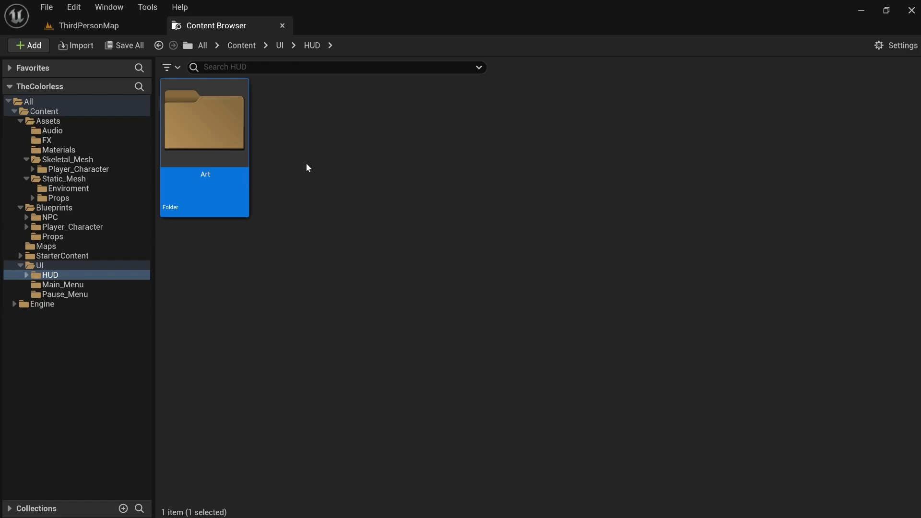
# Look inside the Art folder, then create a folder named Widgets beside it in HUD
pyautogui.doubleClick(191, 139)
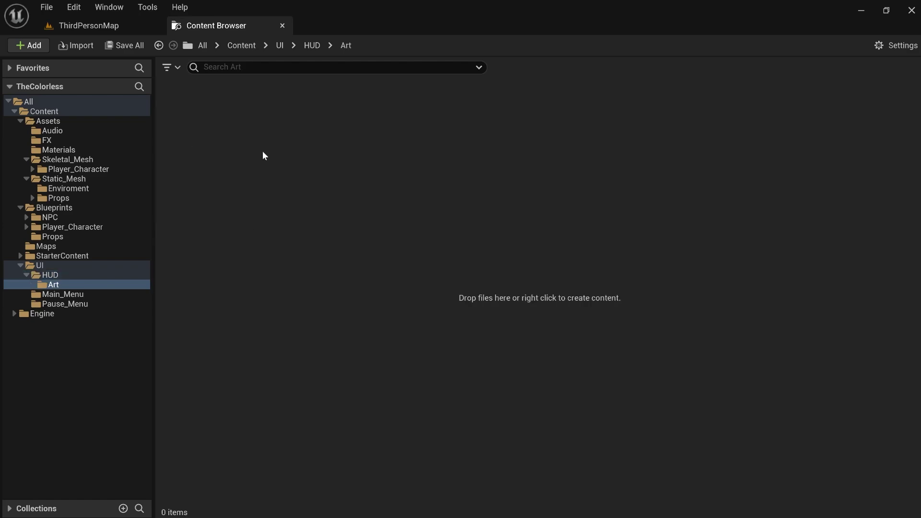
pyautogui.click(313, 46)
pyautogui.rightClick(318, 188)
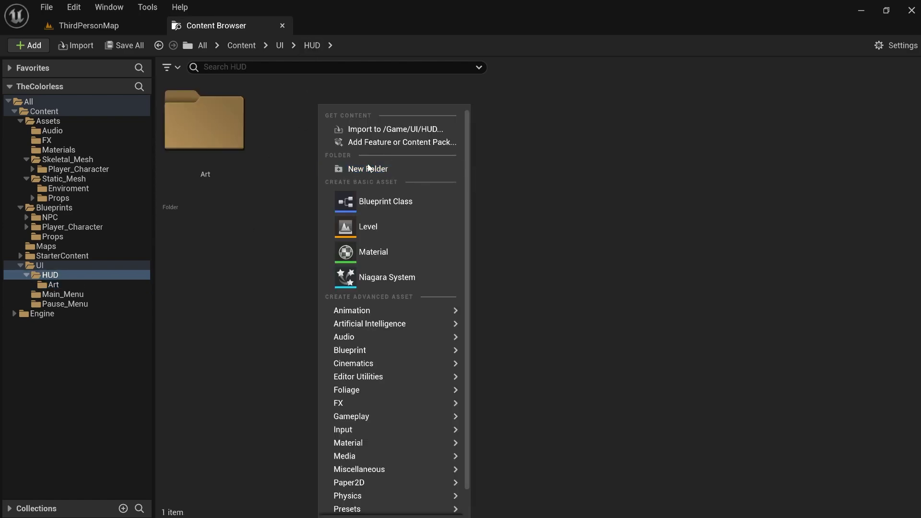
pyautogui.click(368, 168)
pyautogui.write('Widget')
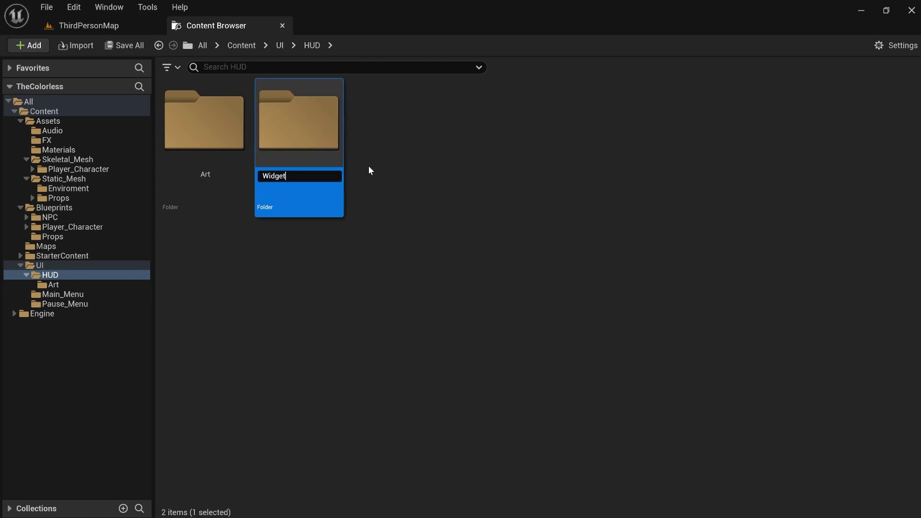
pyautogui.write('s')
pyautogui.press('Return')
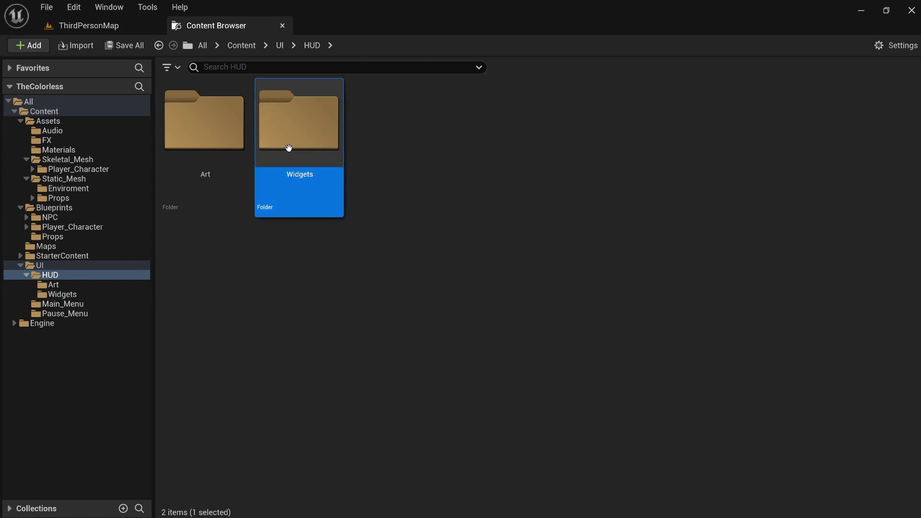
# Review the Widgets, HUD and UI folders, then return to the top-level Content folder
pyautogui.doubleClick(290, 148)
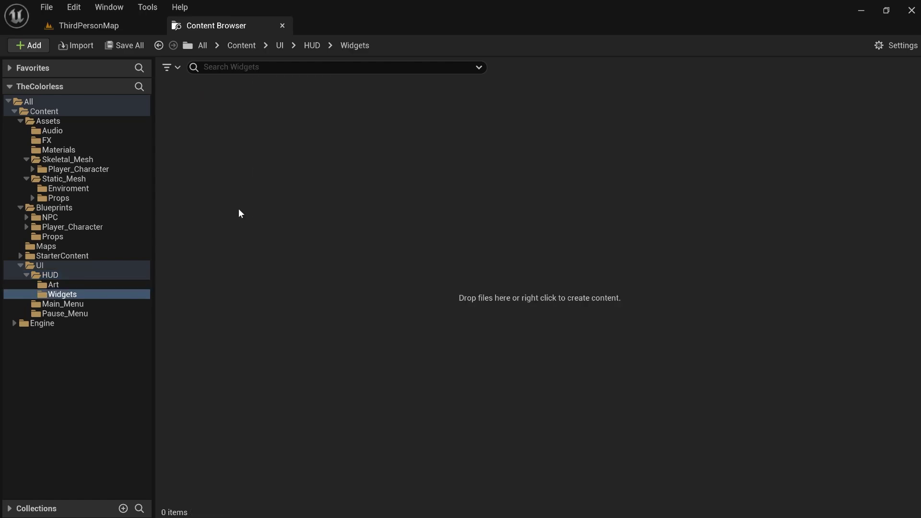
pyautogui.click(313, 45)
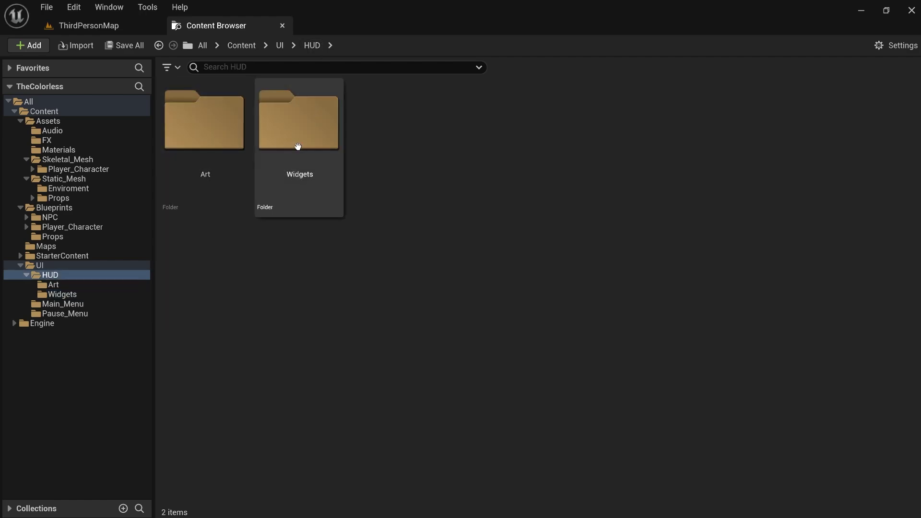
pyautogui.click(282, 44)
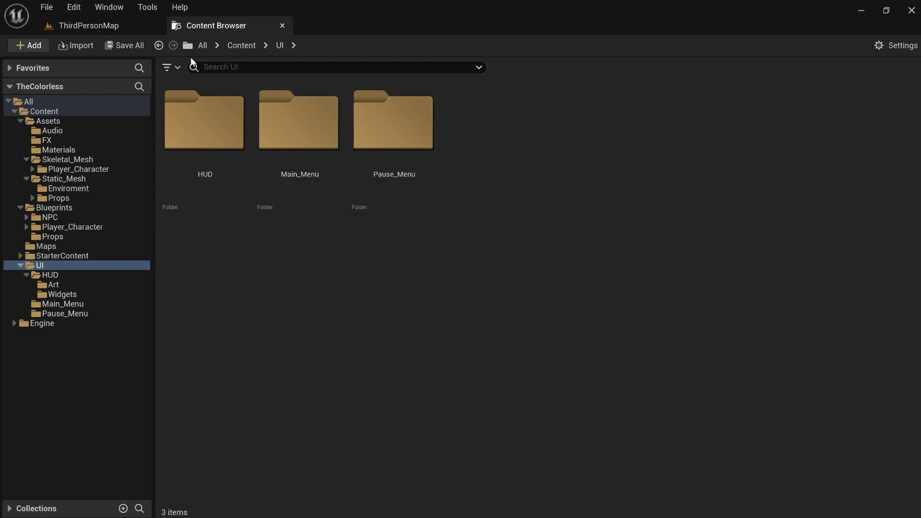
pyautogui.click(241, 46)
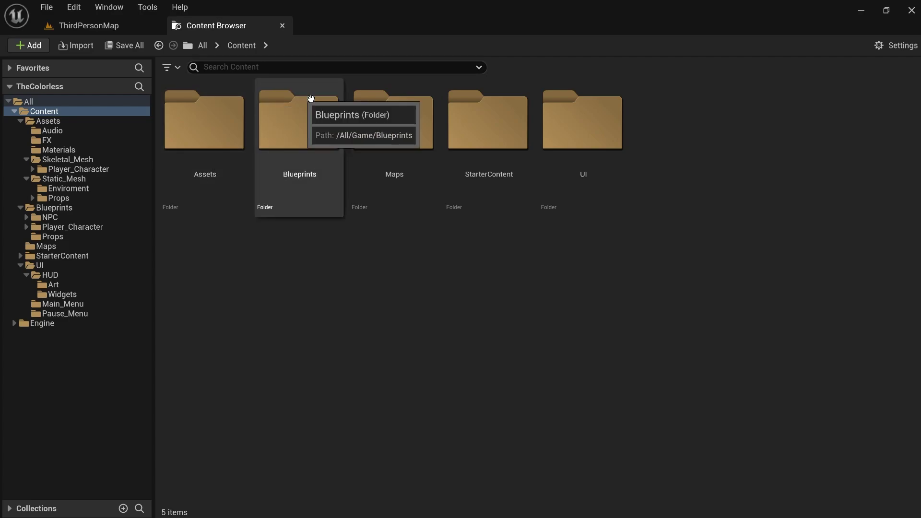
# Set the Blueprints folder's color to dark blue with red 0, green 0 and blue 0.585
pyautogui.rightClick(306, 131)
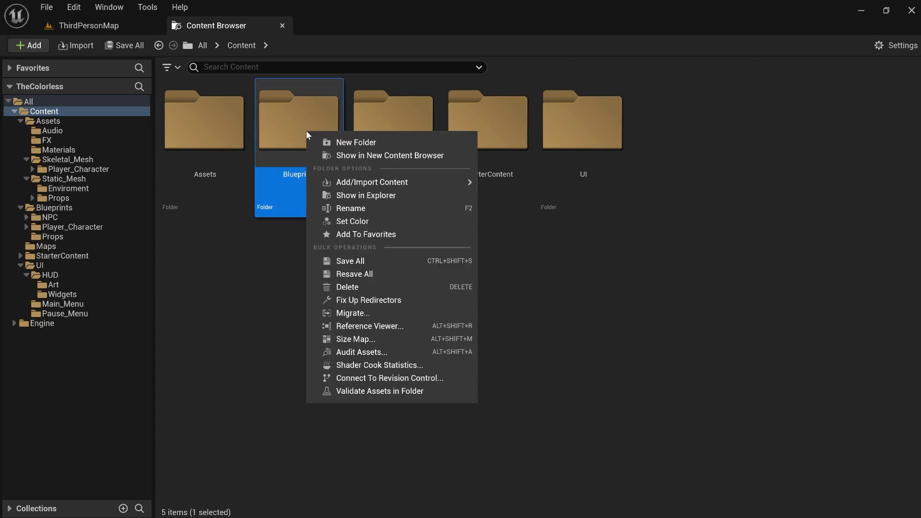
pyautogui.click(348, 222)
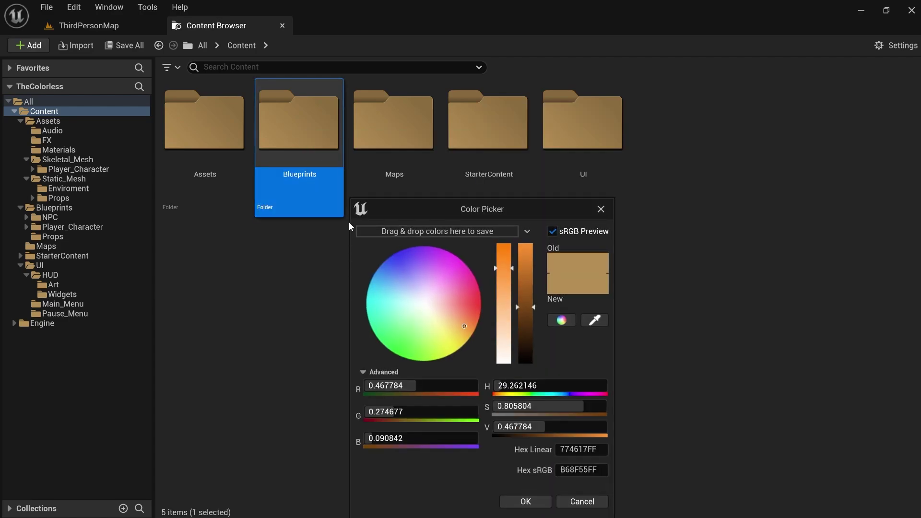
pyautogui.click(394, 411)
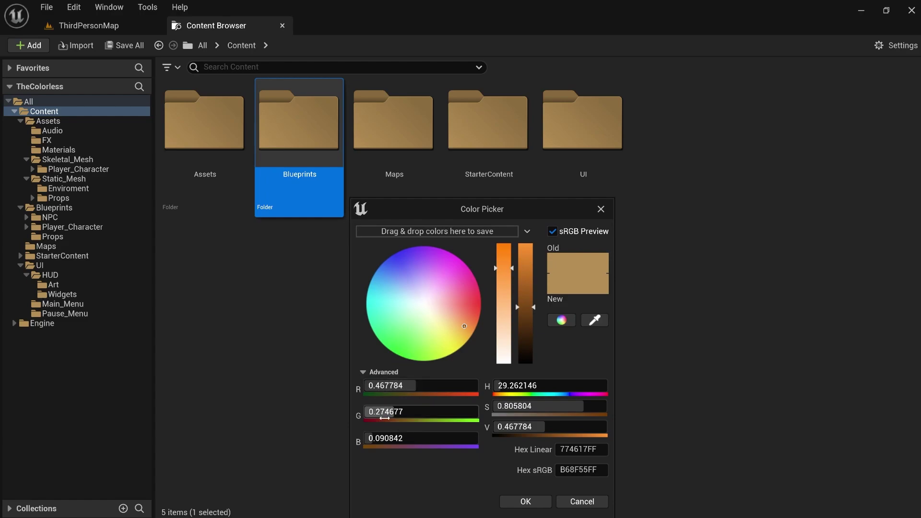
pyautogui.write('0')
pyautogui.press('Return')
pyautogui.click(413, 385)
pyautogui.write('0.299')
pyautogui.press('Return')
pyautogui.moveTo(413, 385); pyautogui.dragTo(393, 385)
pyautogui.moveTo(404, 435); pyautogui.dragTo(446, 435)
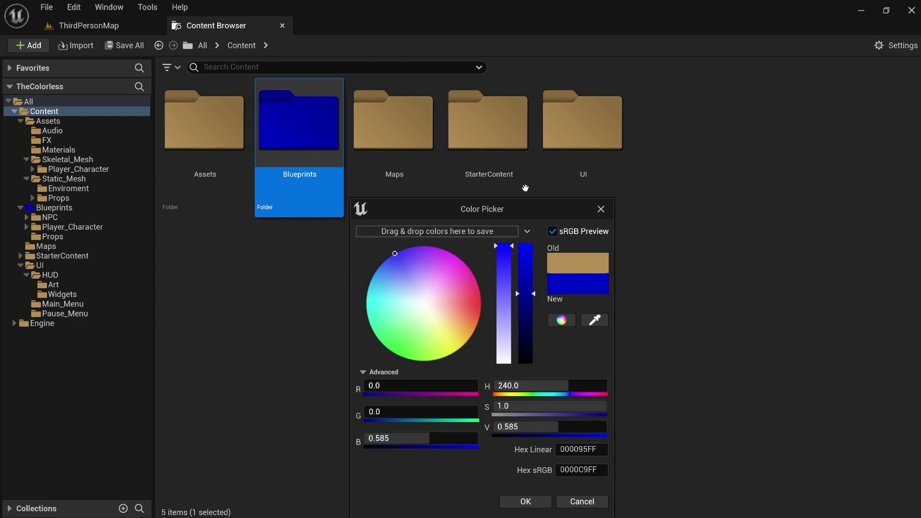
pyautogui.click(525, 500)
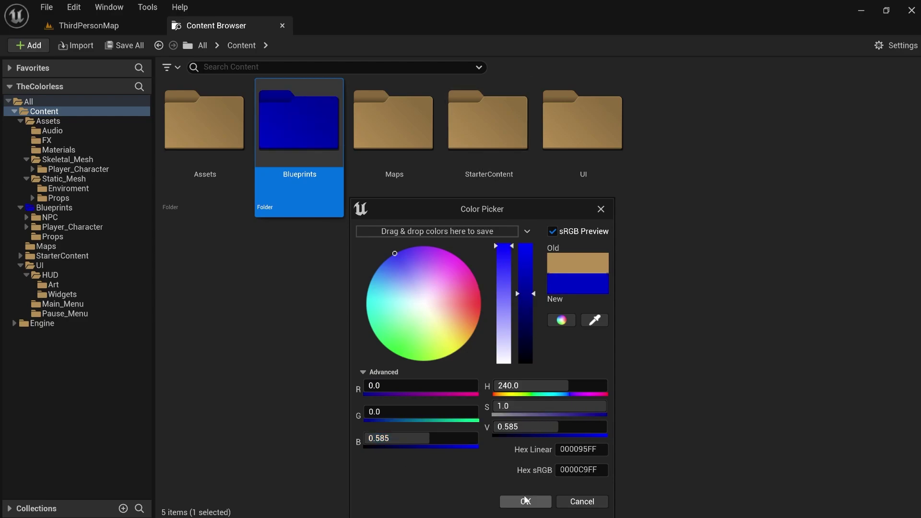
pyautogui.click(375, 290)
# Set the Maps folder's color to black by lowering the color value to 0
pyautogui.rightClick(397, 139)
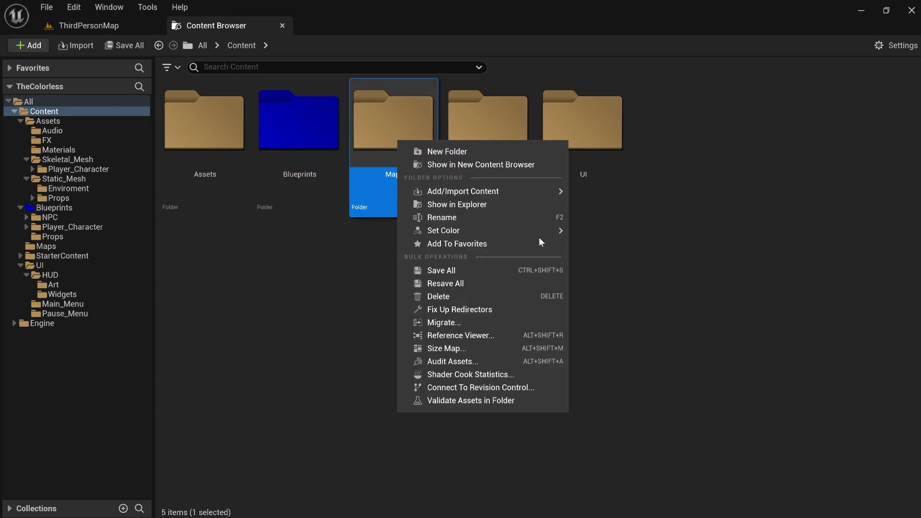
pyautogui.moveTo(460, 232)
pyautogui.click(656, 237)
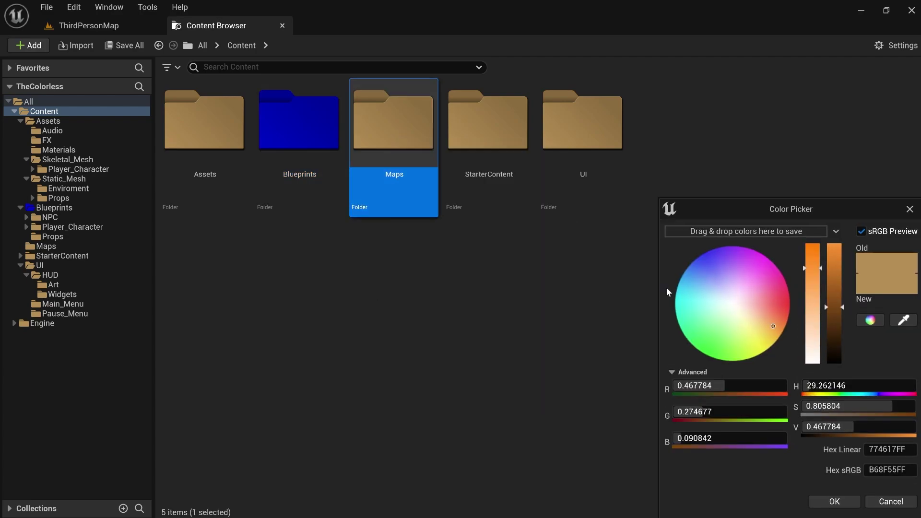
pyautogui.moveTo(837, 309); pyautogui.dragTo(843, 501)
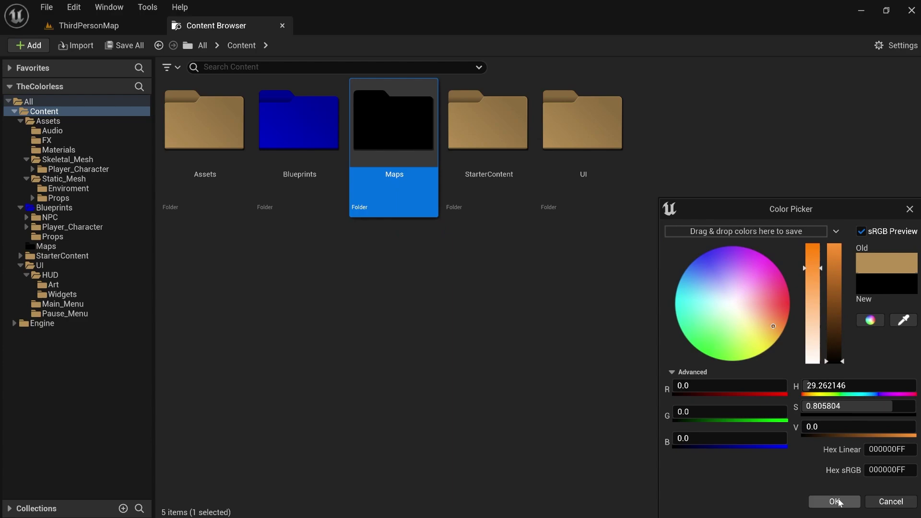
pyautogui.click(630, 228)
# Set the StarterContent folder's color to grey with saturation 0 and value 0.25
pyautogui.rightClick(503, 113)
pyautogui.moveTo(596, 199)
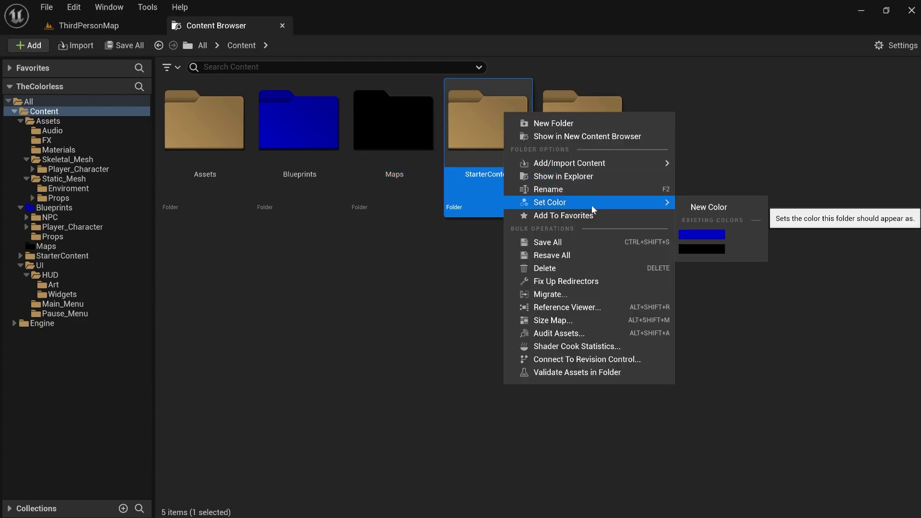
pyautogui.click(713, 213)
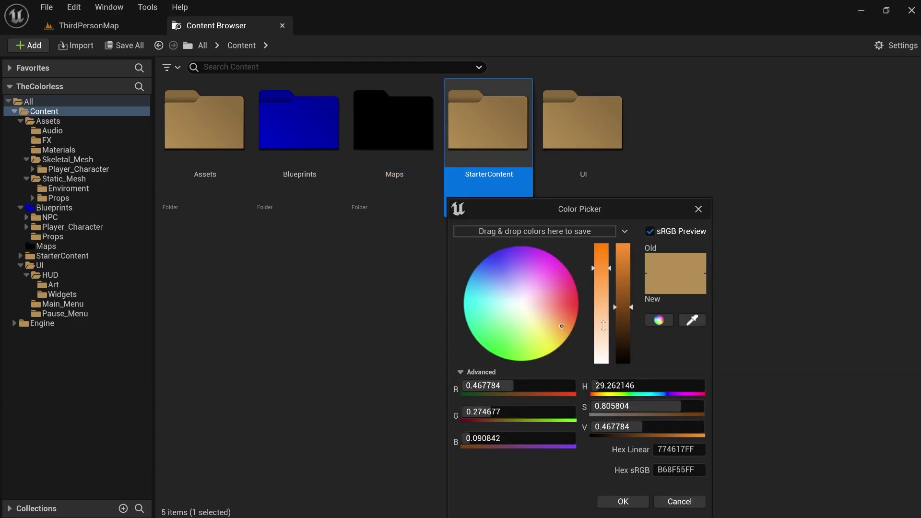
pyautogui.moveTo(603, 326); pyautogui.dragTo(602, 363)
pyautogui.click(623, 333)
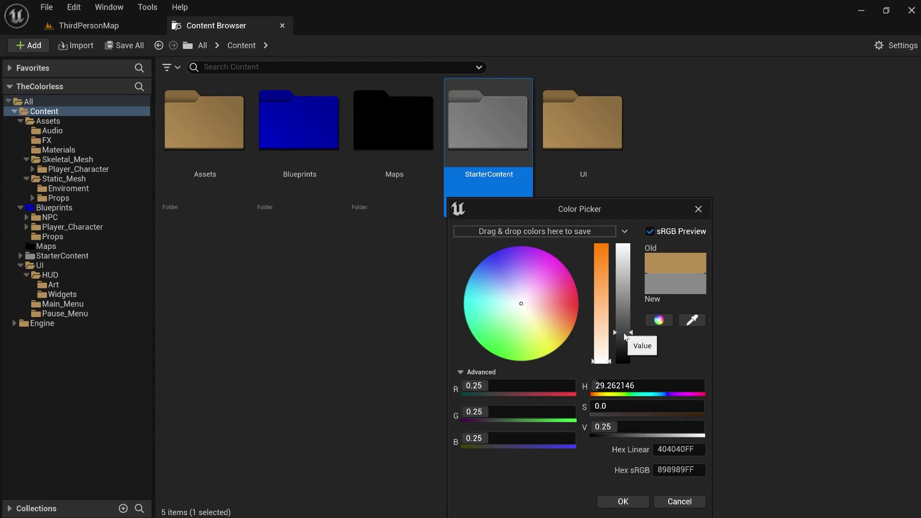
pyautogui.click(623, 502)
# Set the UI folder's color to white with saturation 0 and value 1.0
pyautogui.rightClick(590, 158)
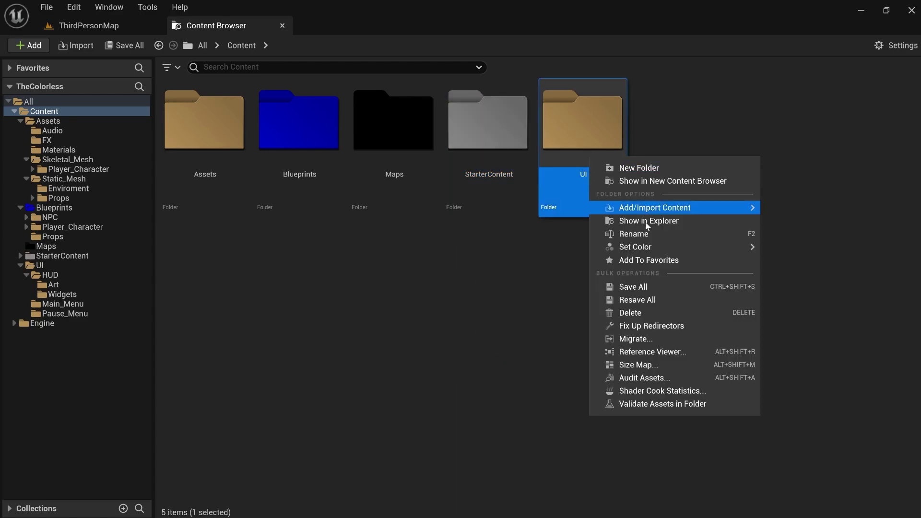
pyautogui.moveTo(638, 247)
pyautogui.click(779, 251)
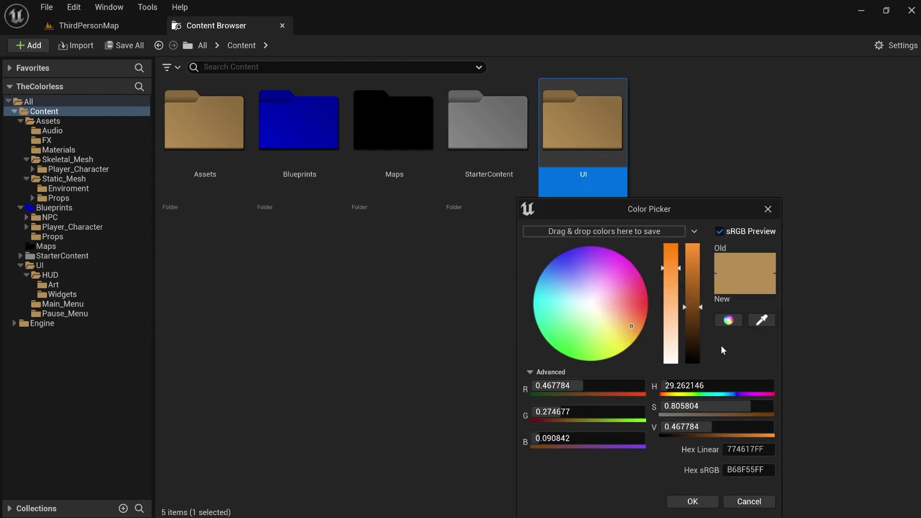
pyautogui.moveTo(676, 331); pyautogui.dragTo(671, 363)
pyautogui.moveTo(689, 316); pyautogui.dragTo(692, 249)
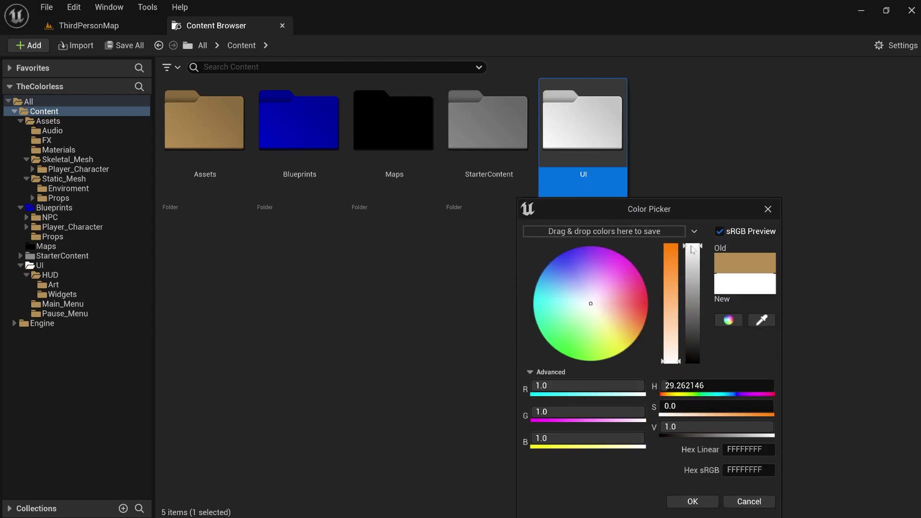
pyautogui.click(690, 502)
pyautogui.click(487, 371)
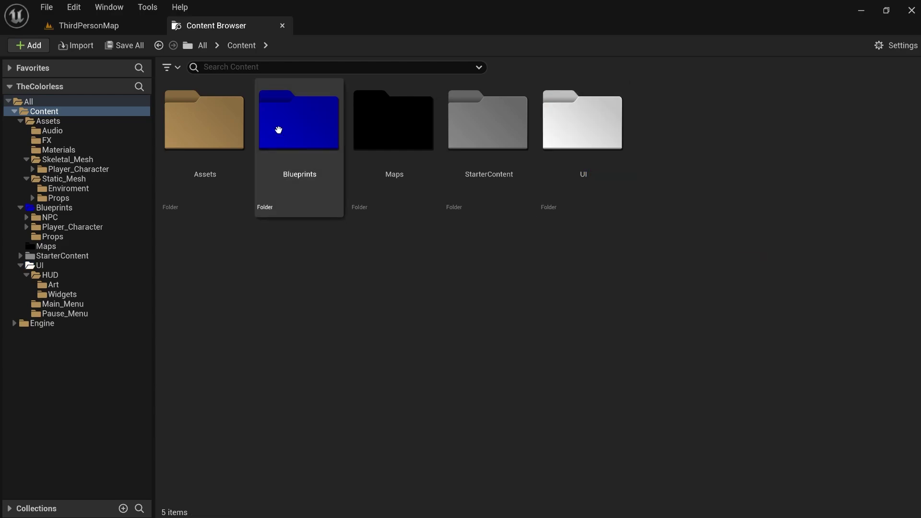
# Set the Assets folder's color to red with red 0.589, green 0 and blue 0
pyautogui.rightClick(239, 138)
pyautogui.moveTo(368, 231)
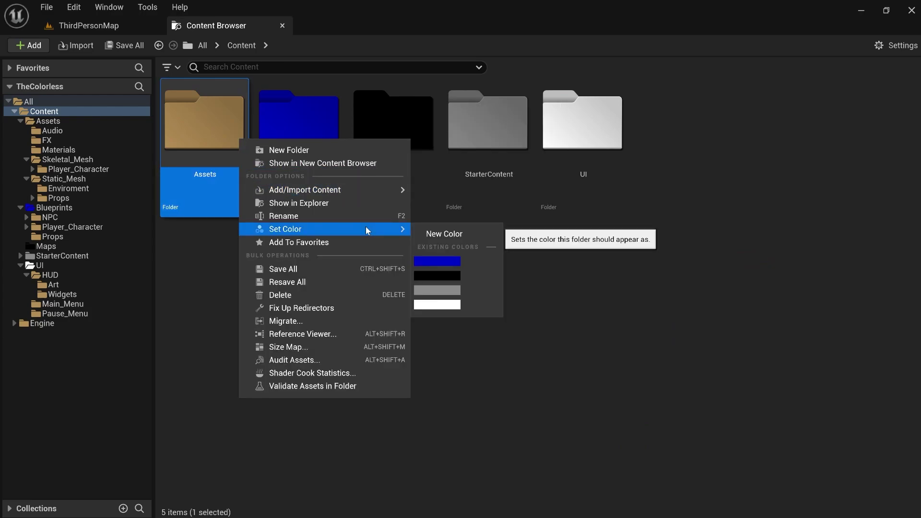
pyautogui.click(448, 235)
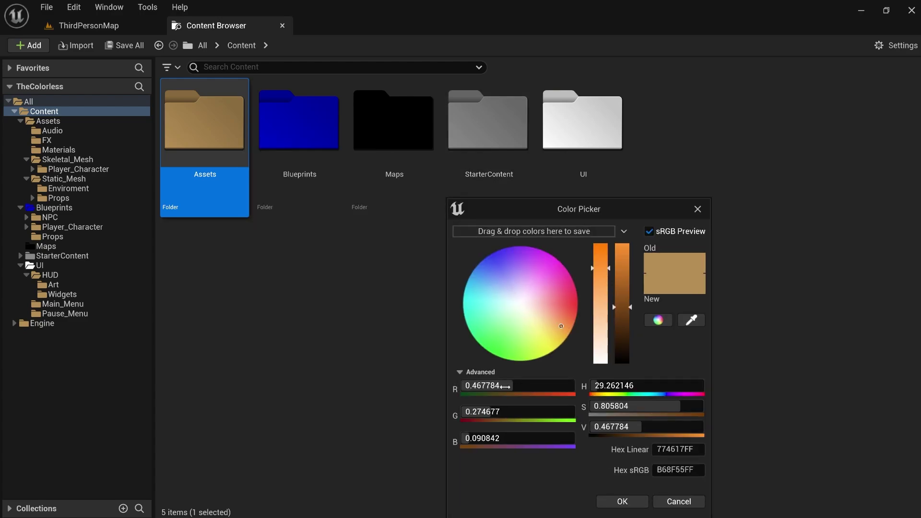
pyautogui.click(511, 413)
pyautogui.write('0')
pyautogui.press('Return')
pyautogui.click(513, 438)
pyautogui.write('0')
pyautogui.press('Return')
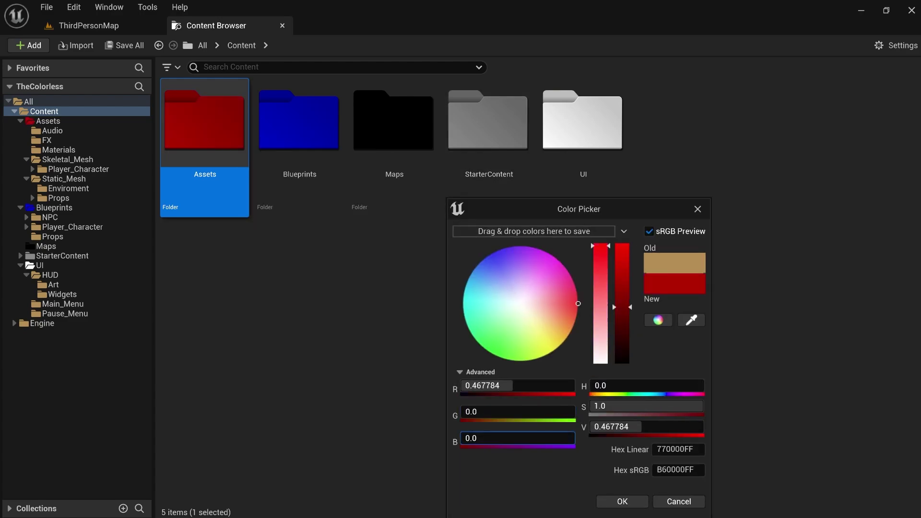
pyautogui.moveTo(545, 381); pyautogui.dragTo(559, 381)
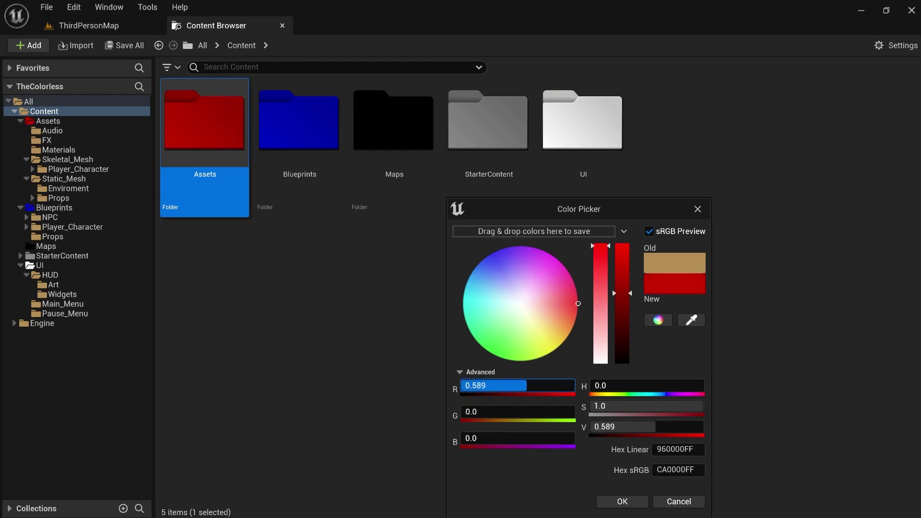
pyautogui.click(623, 501)
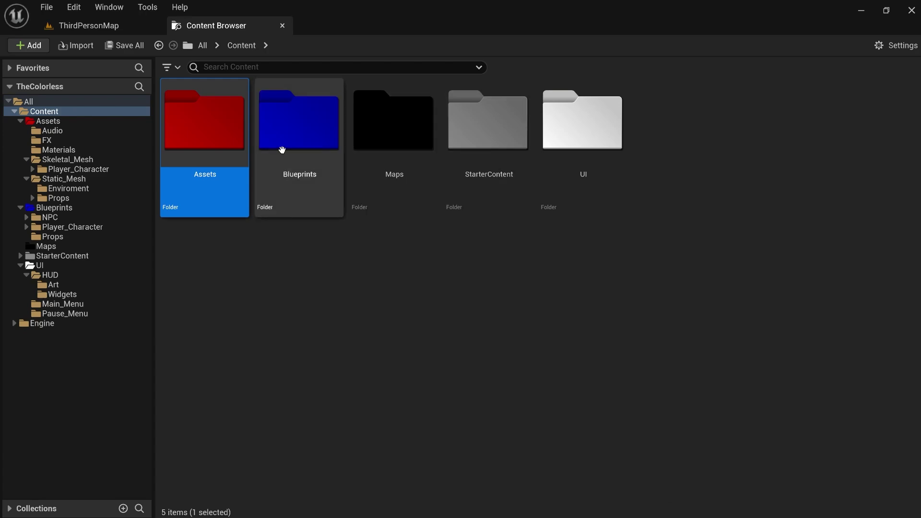
pyautogui.click(373, 244)
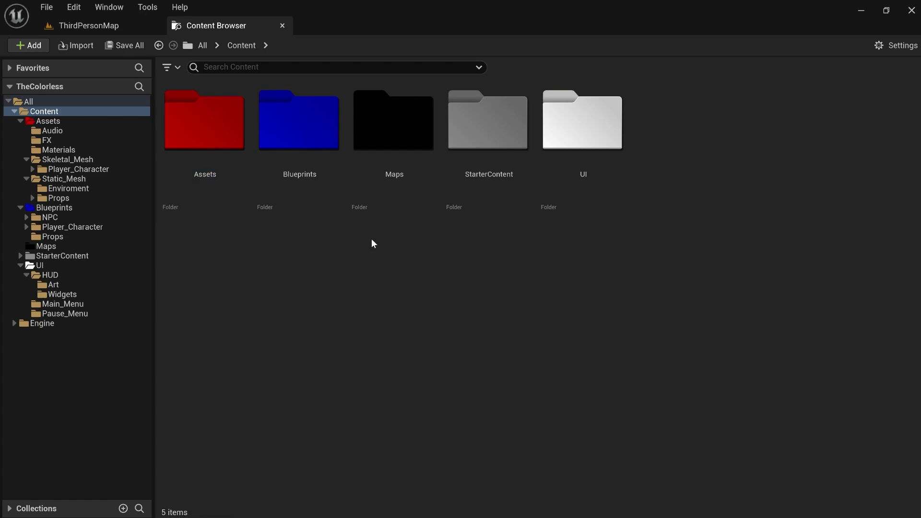
# Apply the existing dark blue color to the Player_Character folder inside Blueprints
pyautogui.doubleClick(323, 131)
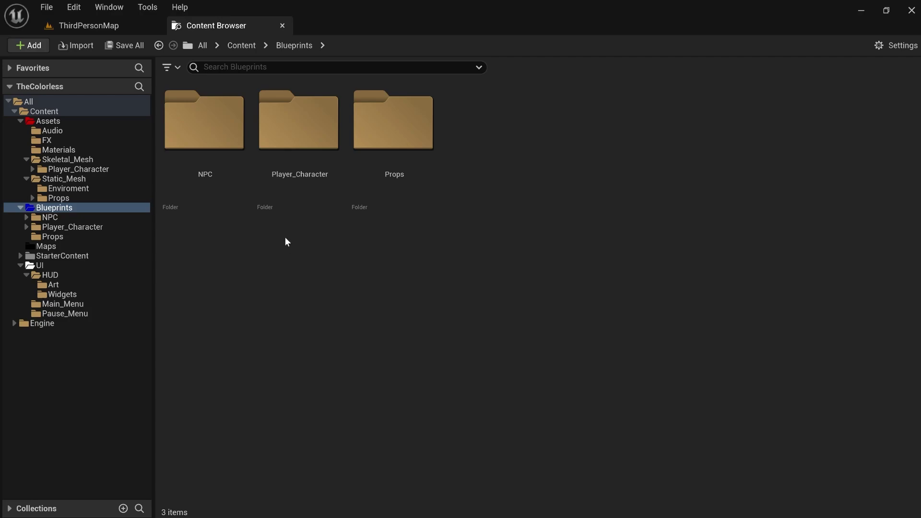
pyautogui.rightClick(277, 147)
pyautogui.moveTo(362, 239)
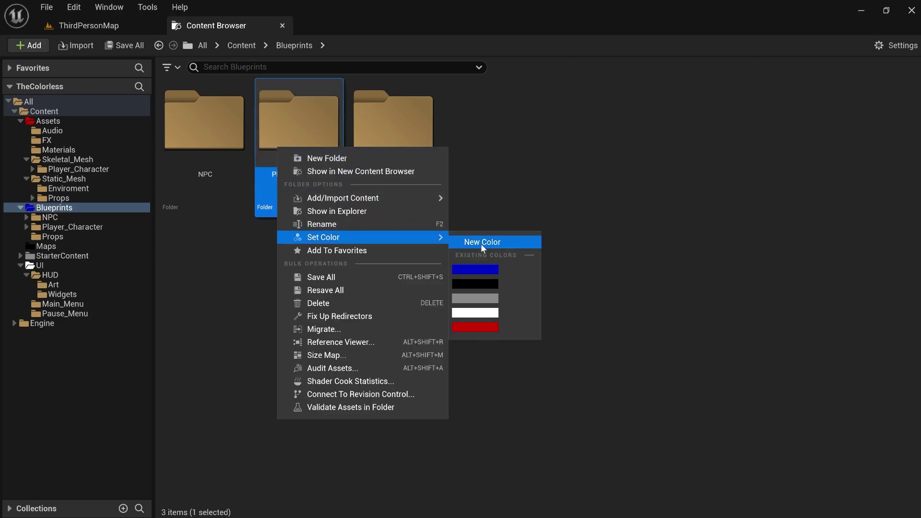
pyautogui.click(474, 269)
# Set the Props folder's color inside Blueprints to dark purple with red 0.078, green 0 and blue 0.25
pyautogui.rightClick(379, 155)
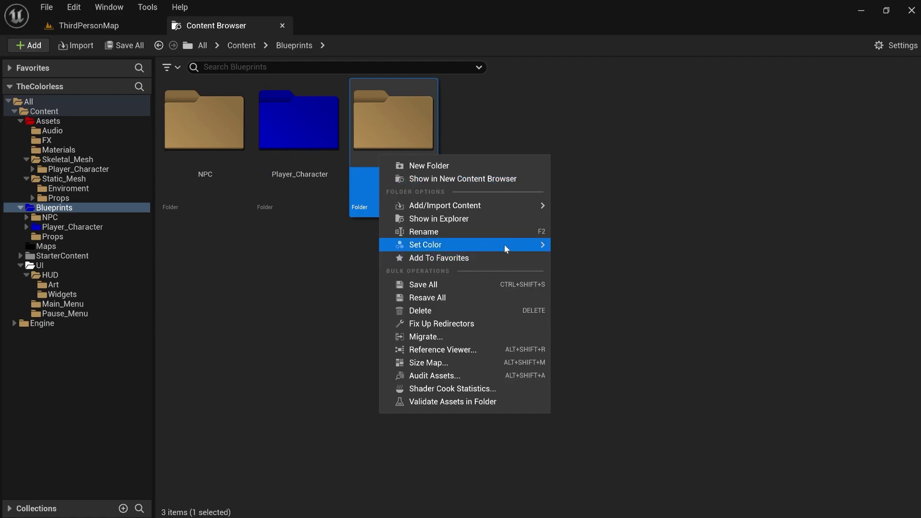
pyautogui.moveTo(539, 245)
pyautogui.click(595, 250)
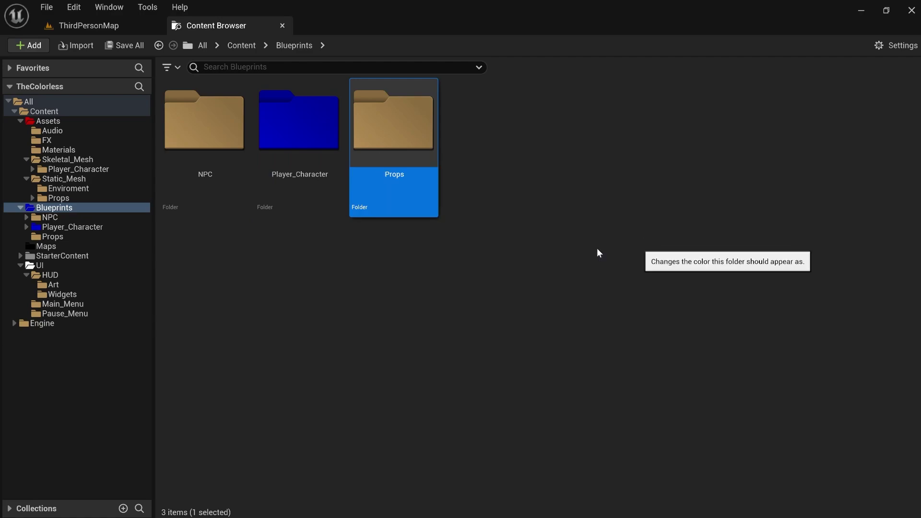
pyautogui.moveTo(669, 268); pyautogui.dragTo(664, 218)
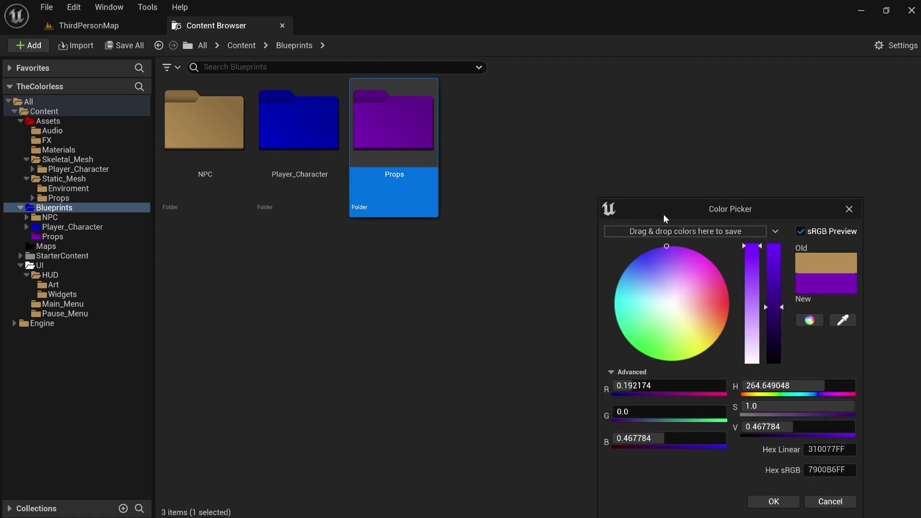
pyautogui.moveTo(770, 294); pyautogui.dragTo(777, 334)
pyautogui.moveTo(662, 390); pyautogui.dragTo(656, 390)
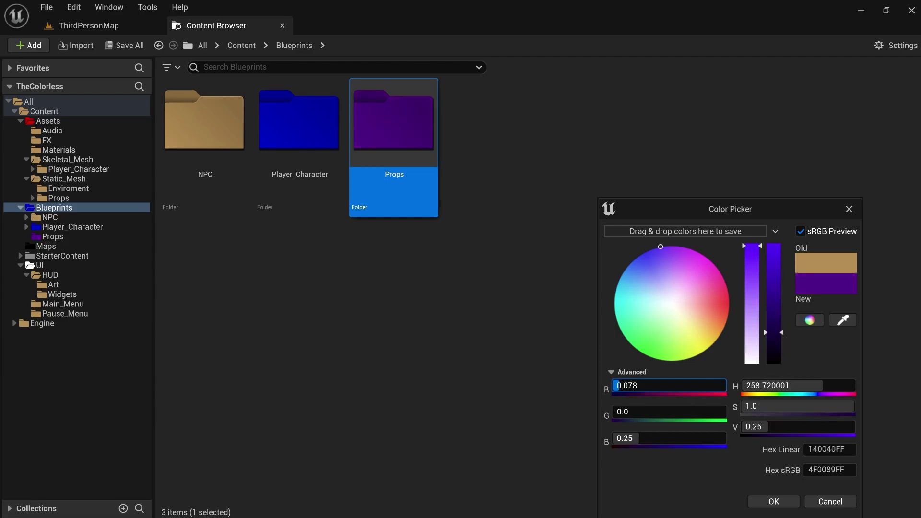
pyautogui.click(768, 503)
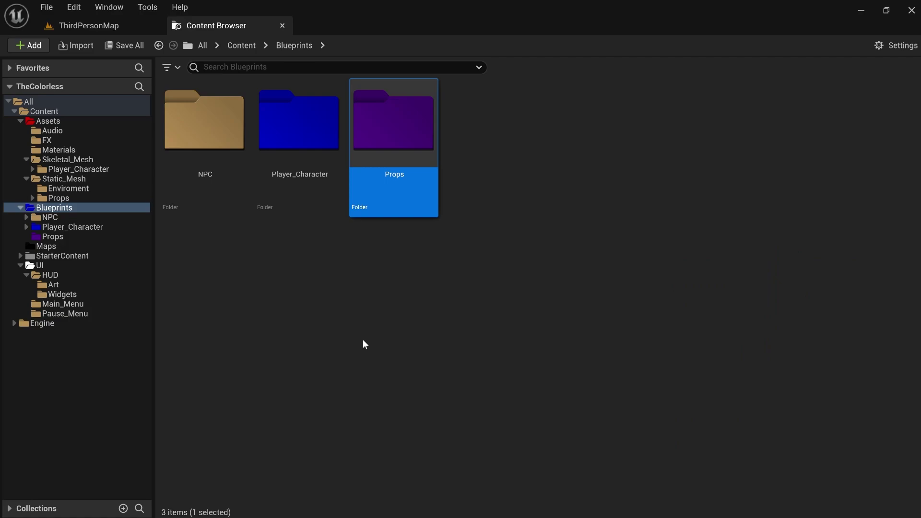
# Apply the existing red color to the NPC folder inside Blueprints
pyautogui.rightClick(232, 155)
pyautogui.moveTo(285, 246)
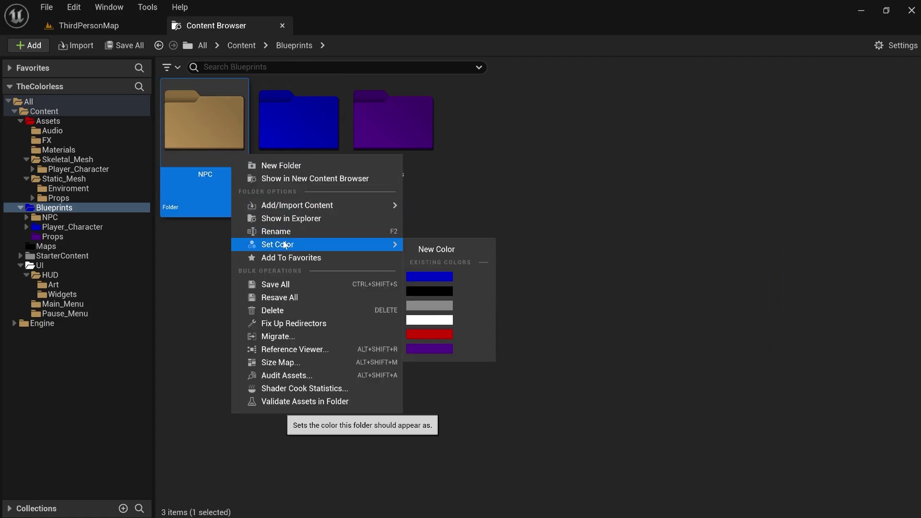
pyautogui.click(429, 335)
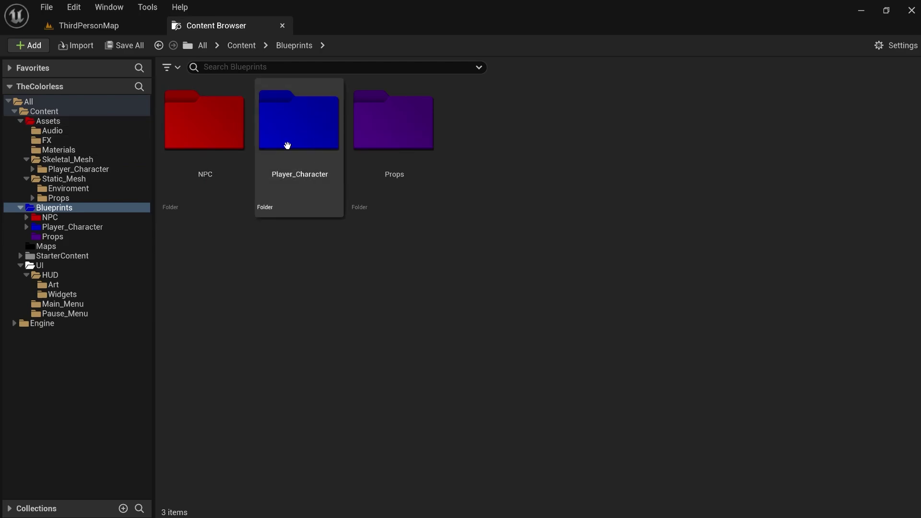
# Apply the existing dark blue color to the Player_Character folder inside Assets/Skeletal_Mesh, and return to the Content folder
pyautogui.click(99, 159)
pyautogui.click(217, 132)
pyautogui.rightClick(219, 133)
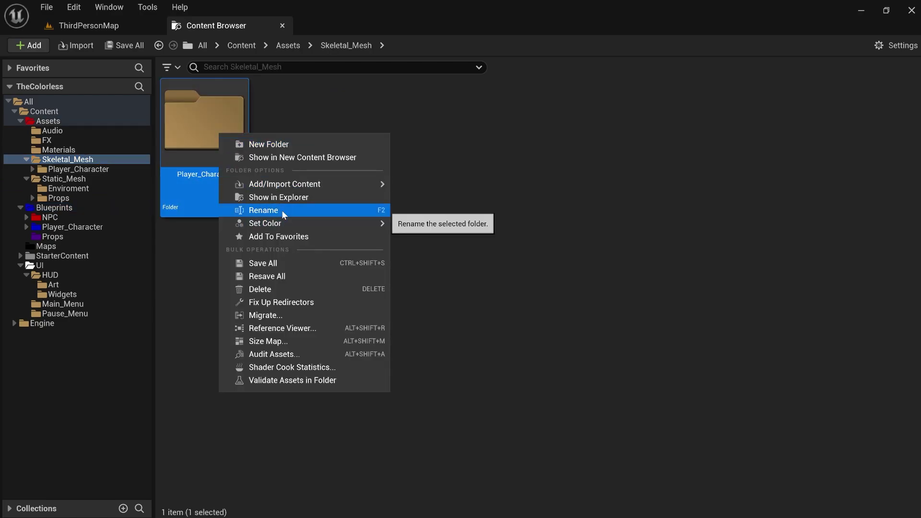
pyautogui.moveTo(288, 224)
pyautogui.click(419, 252)
pyautogui.click(409, 173)
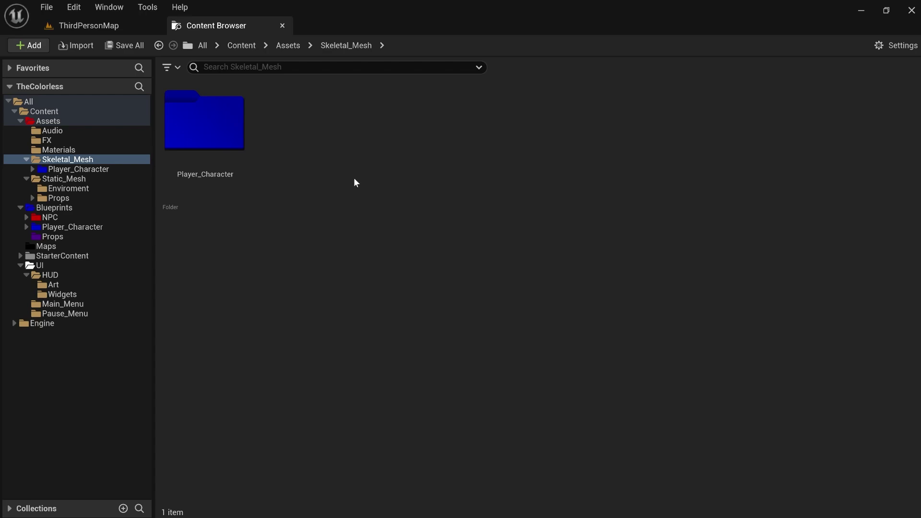
pyautogui.click(50, 112)
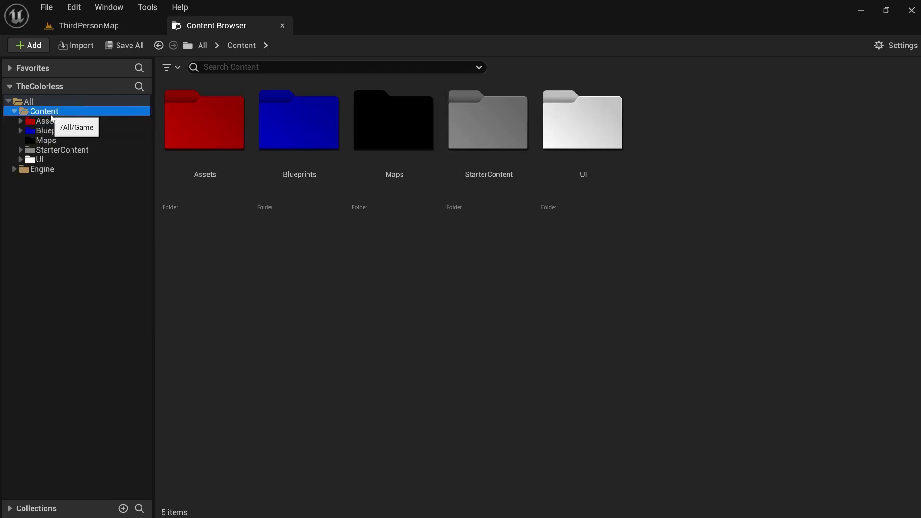